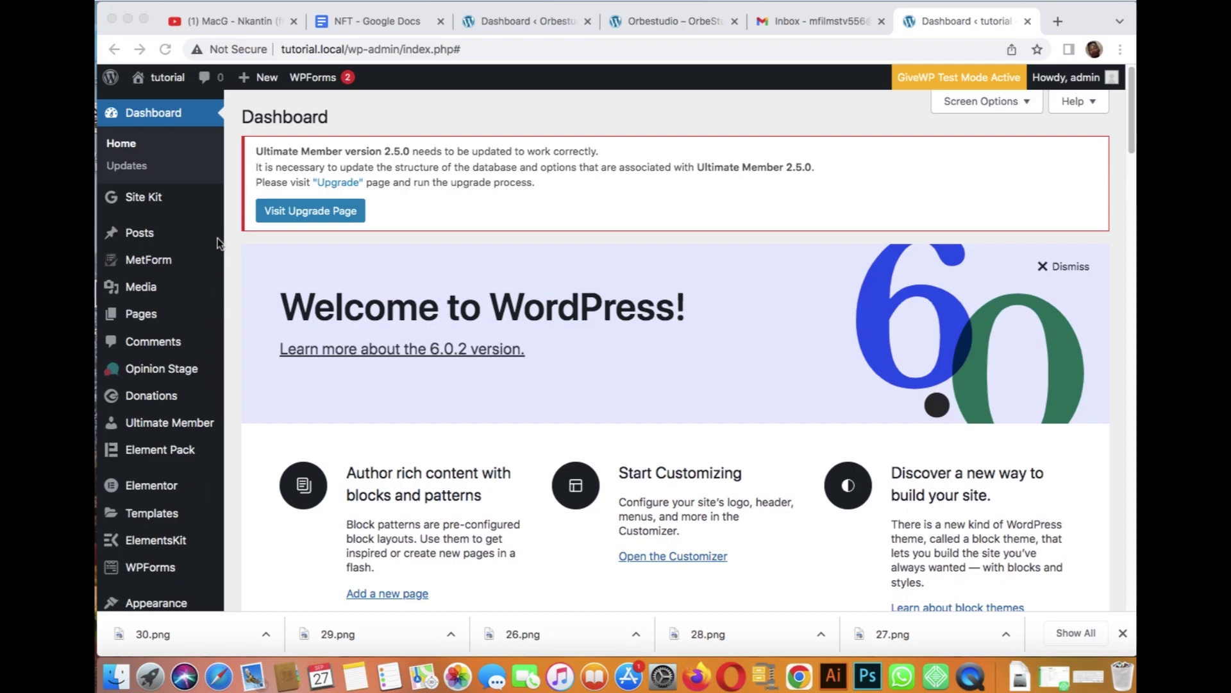
- Search the Add Plugins directory for elementor, confirming Elementor Website Builder is already active
{"action": "left_click", "coordinate": [233, 221]}
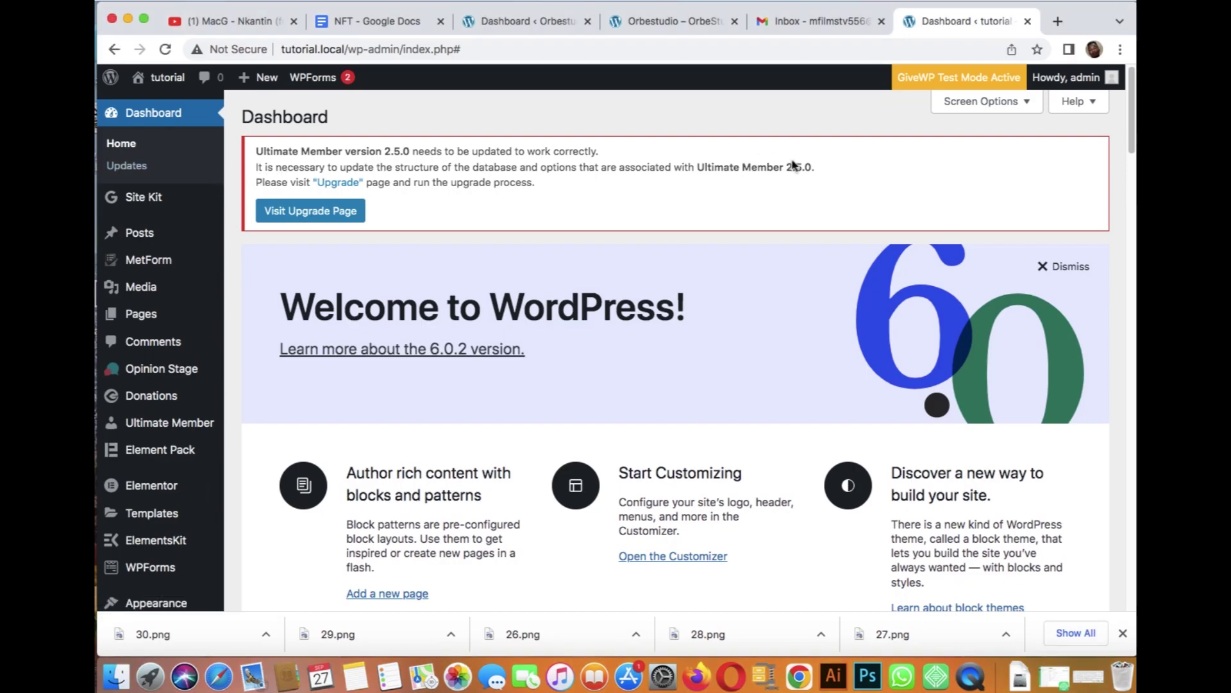
{"action": "scroll", "coordinate": [1132, 143], "scroll_direction": "down", "scroll_amount": 5}
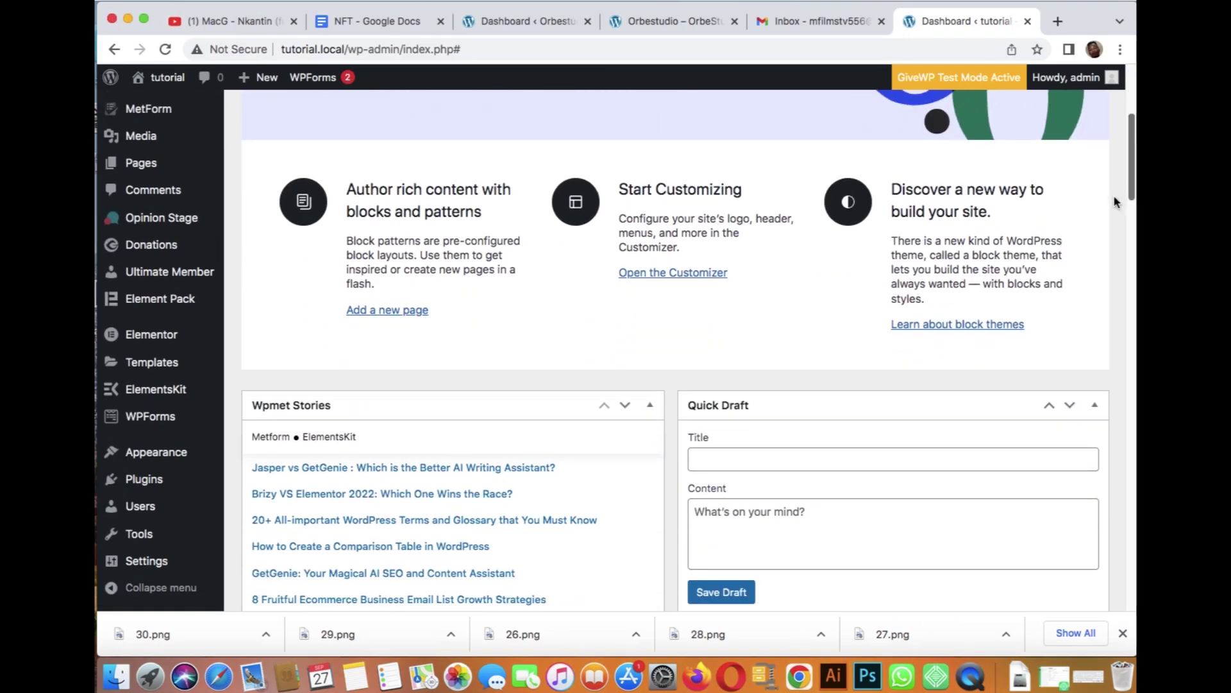
{"action": "mouse_move", "coordinate": [145, 479]}
{"action": "left_click", "coordinate": [261, 505]}
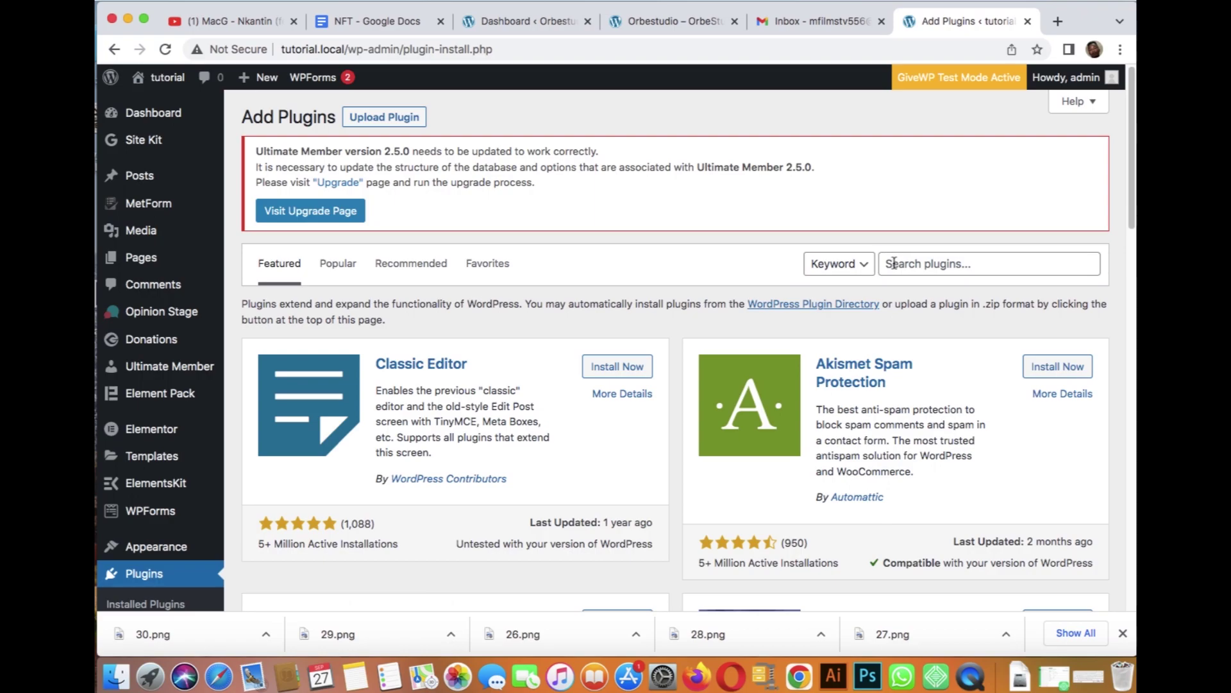
{"action": "left_click", "coordinate": [893, 263]}
{"action": "type", "text": "elementor"}
{"action": "left_click", "coordinate": [967, 293]}
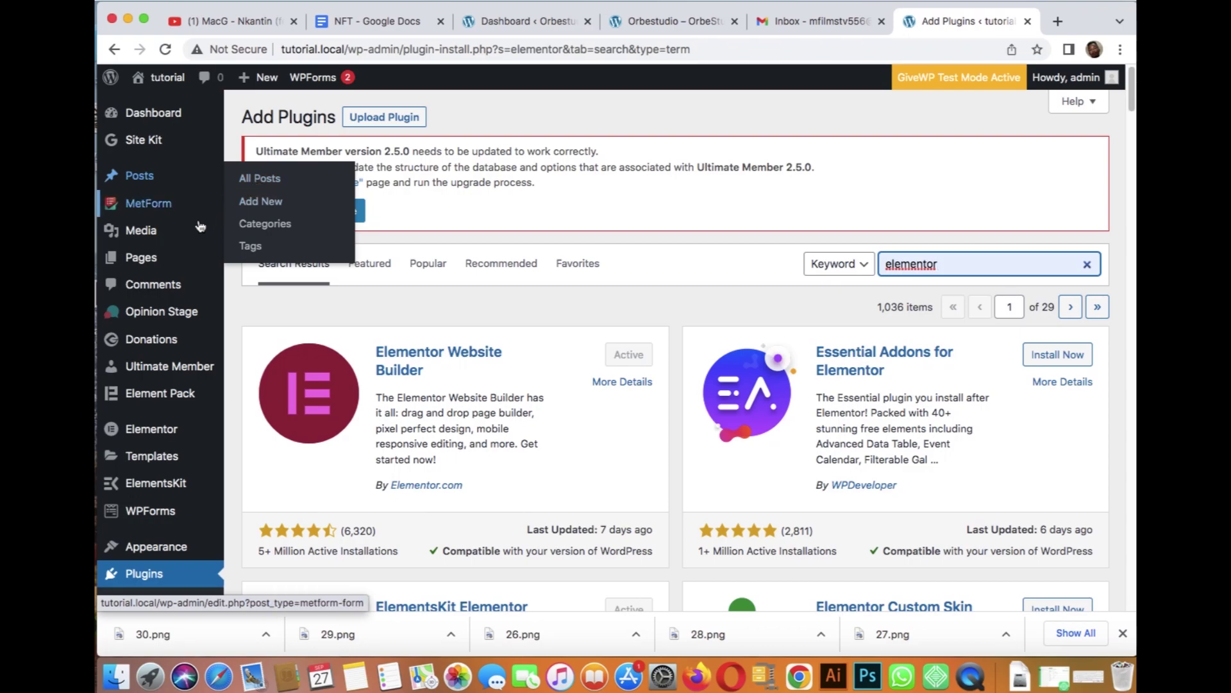
{"action": "mouse_move", "coordinate": [141, 257]}
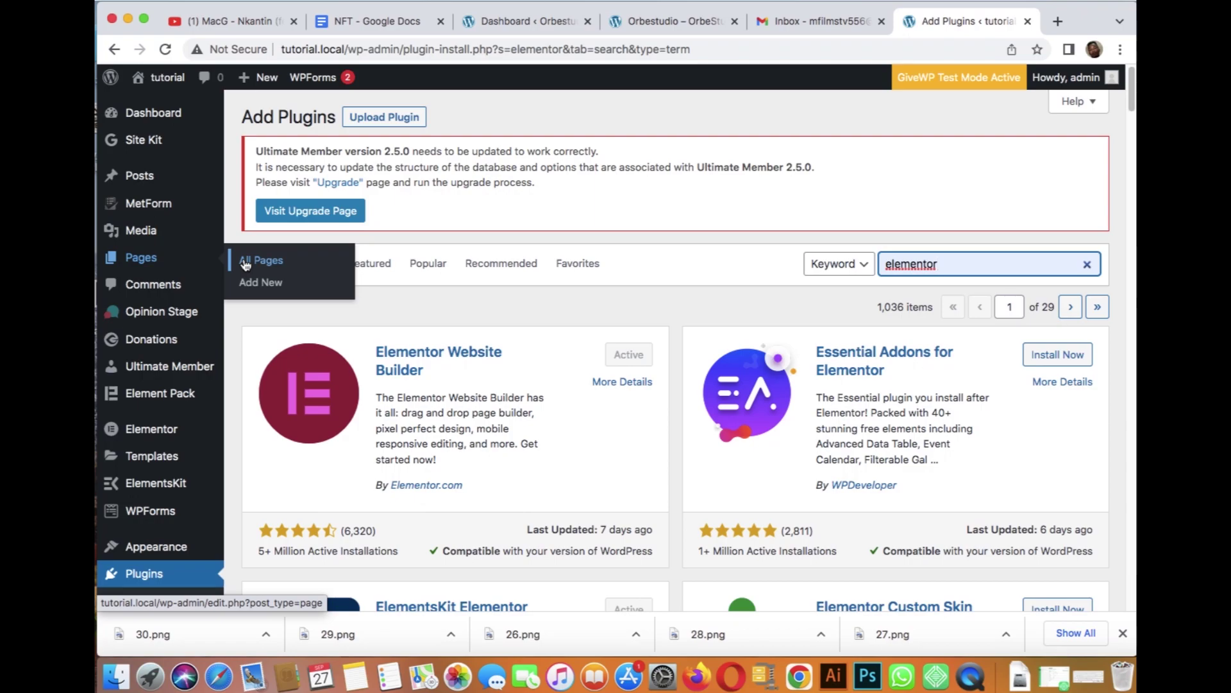
- From All Pages, launch the home page in the Elementor editor
{"action": "left_click", "coordinate": [245, 264]}
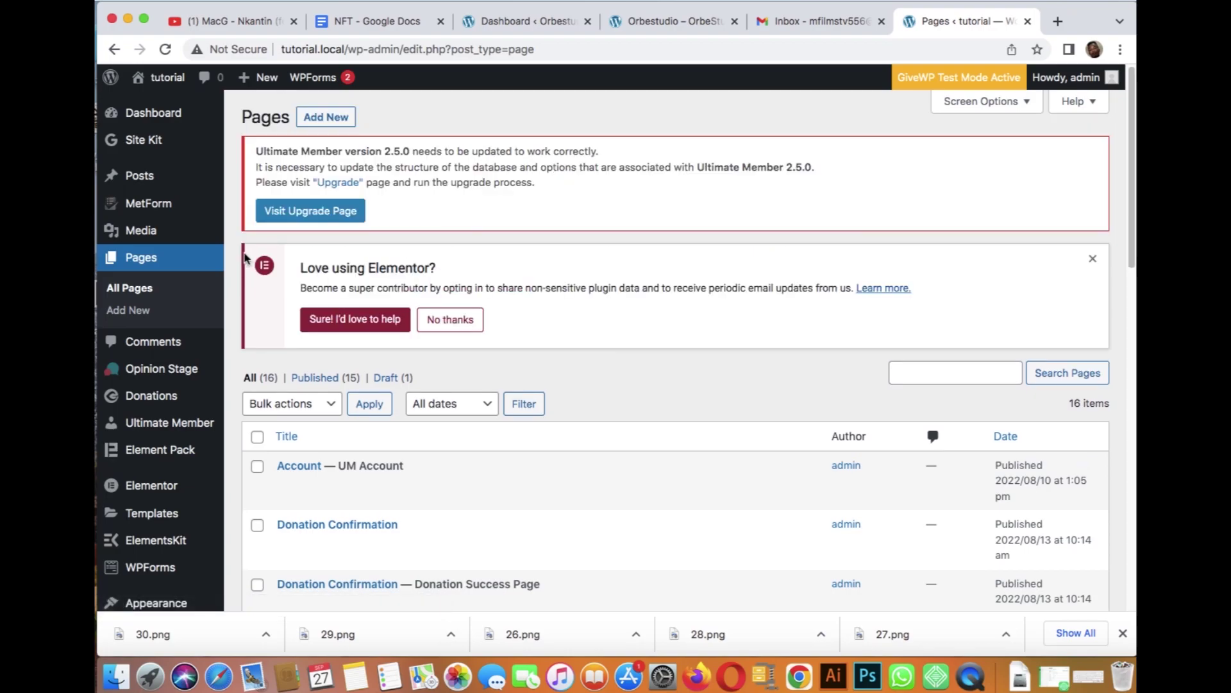
{"action": "left_click_drag", "start_coordinate": [1134, 252], "coordinate": [1121, 466]}
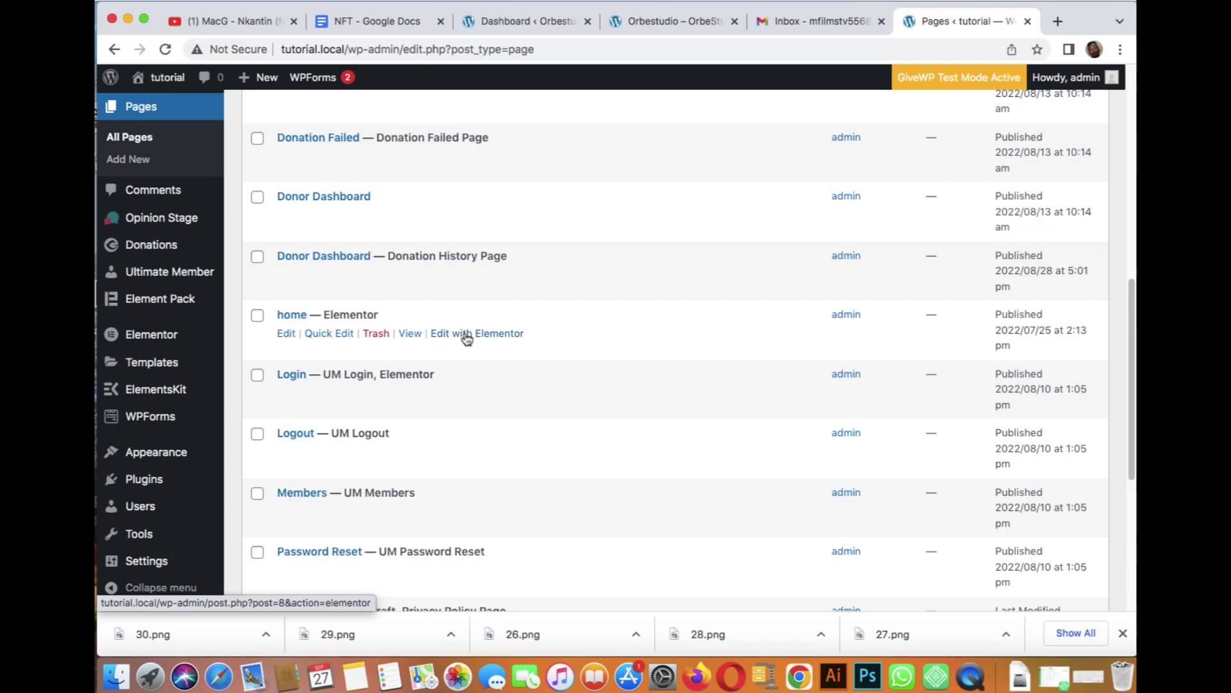
{"action": "left_click", "coordinate": [466, 335]}
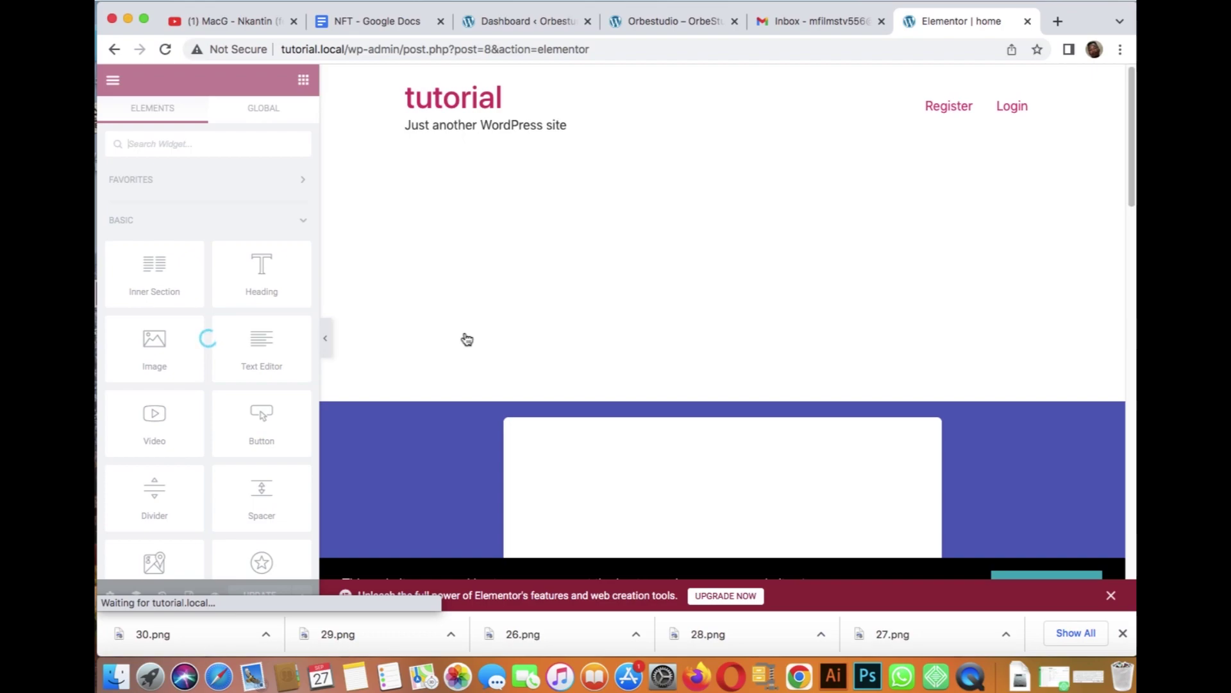
{"action": "mouse_move", "coordinate": [943, 205]}
{"action": "left_click_drag", "start_coordinate": [1133, 187], "coordinate": [1133, 385]}
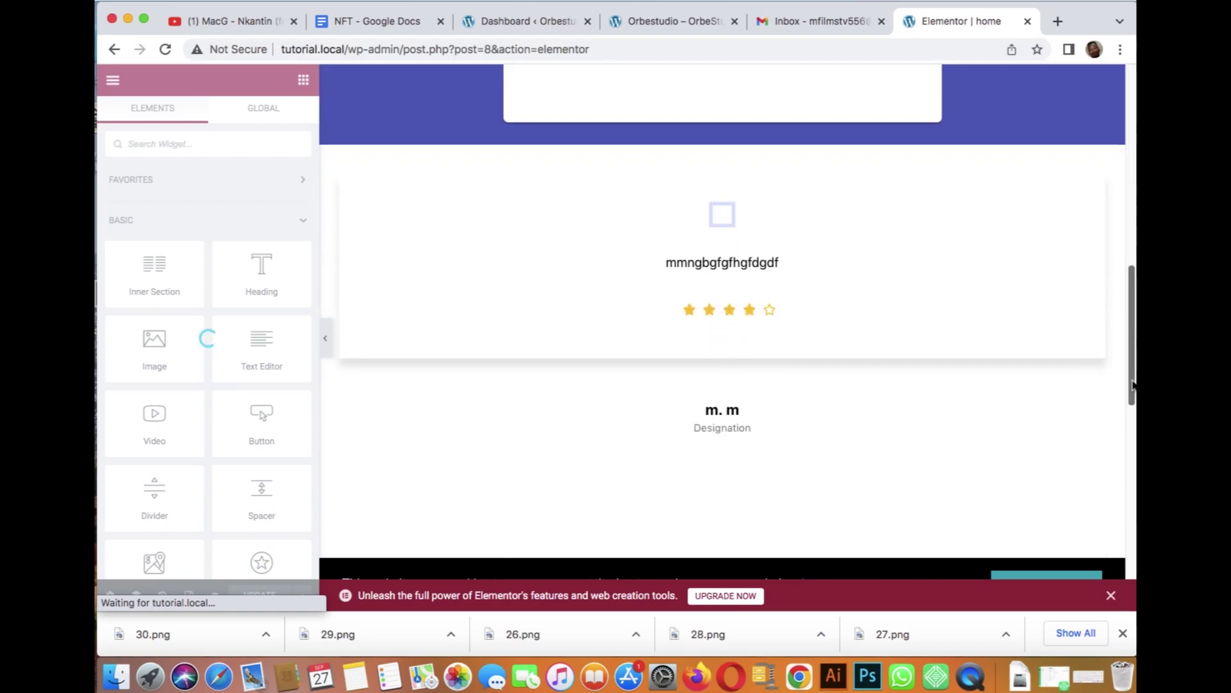
{"action": "left_click_drag", "start_coordinate": [1134, 384], "coordinate": [1124, 180]}
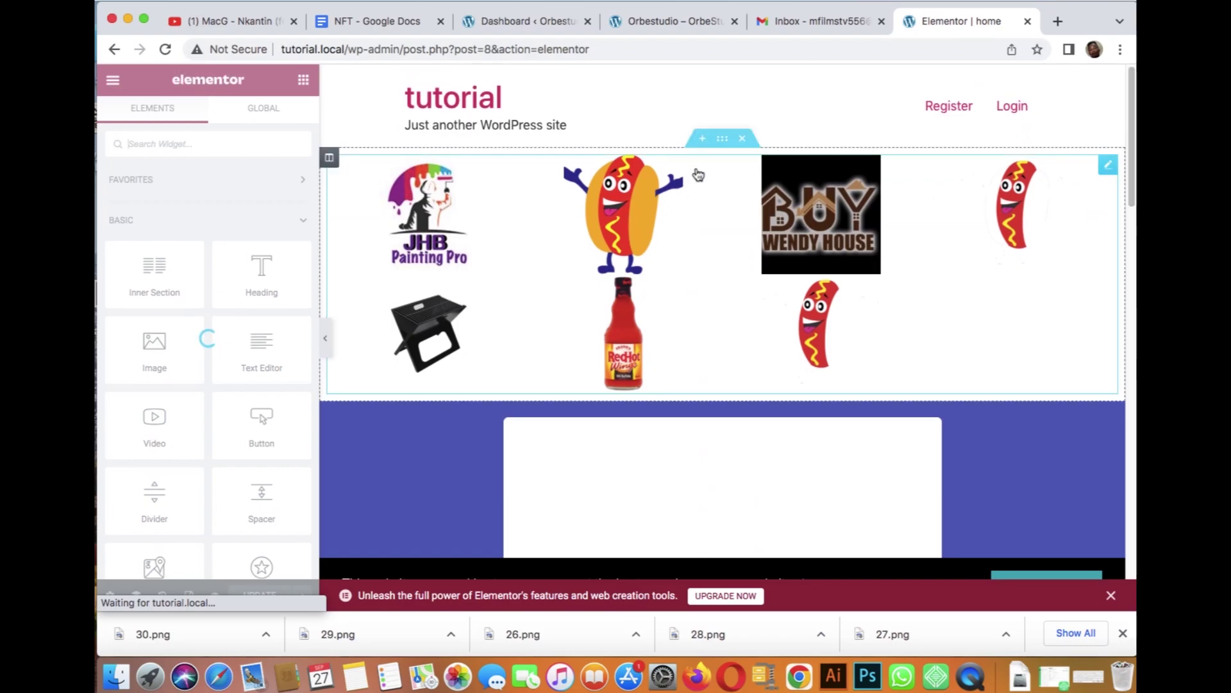
{"action": "mouse_move", "coordinate": [722, 139]}
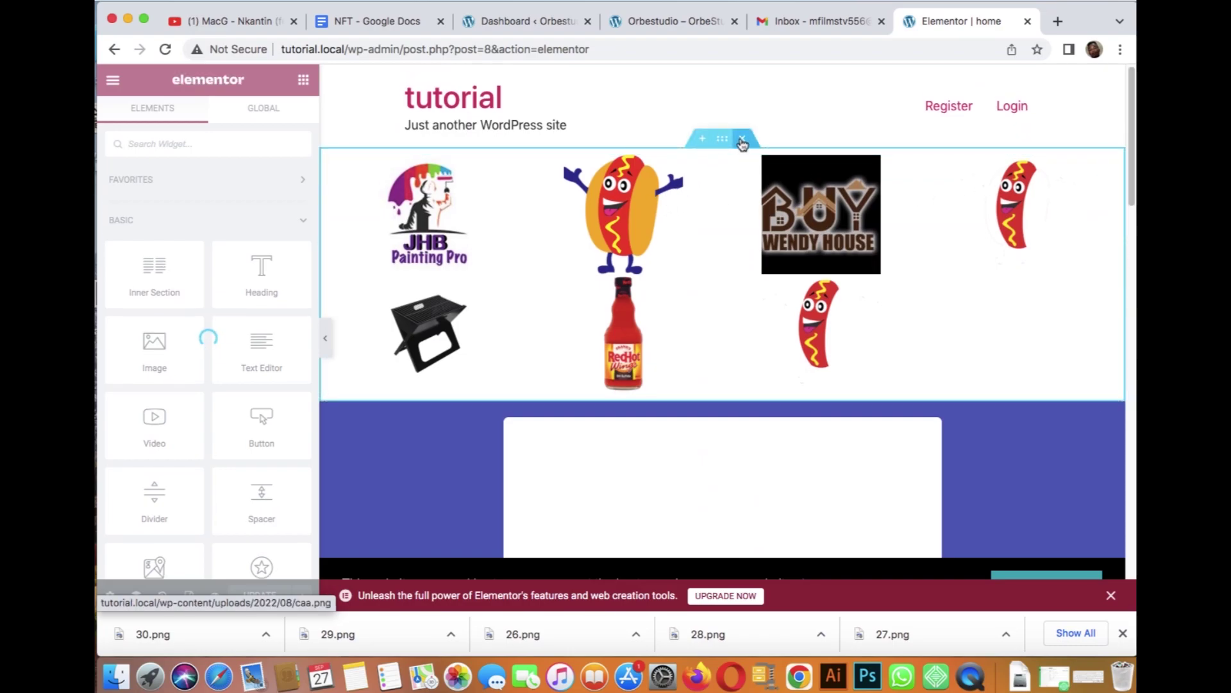
- Delete the top section holding the logo and hot-dog images
{"action": "left_click", "coordinate": [743, 141]}
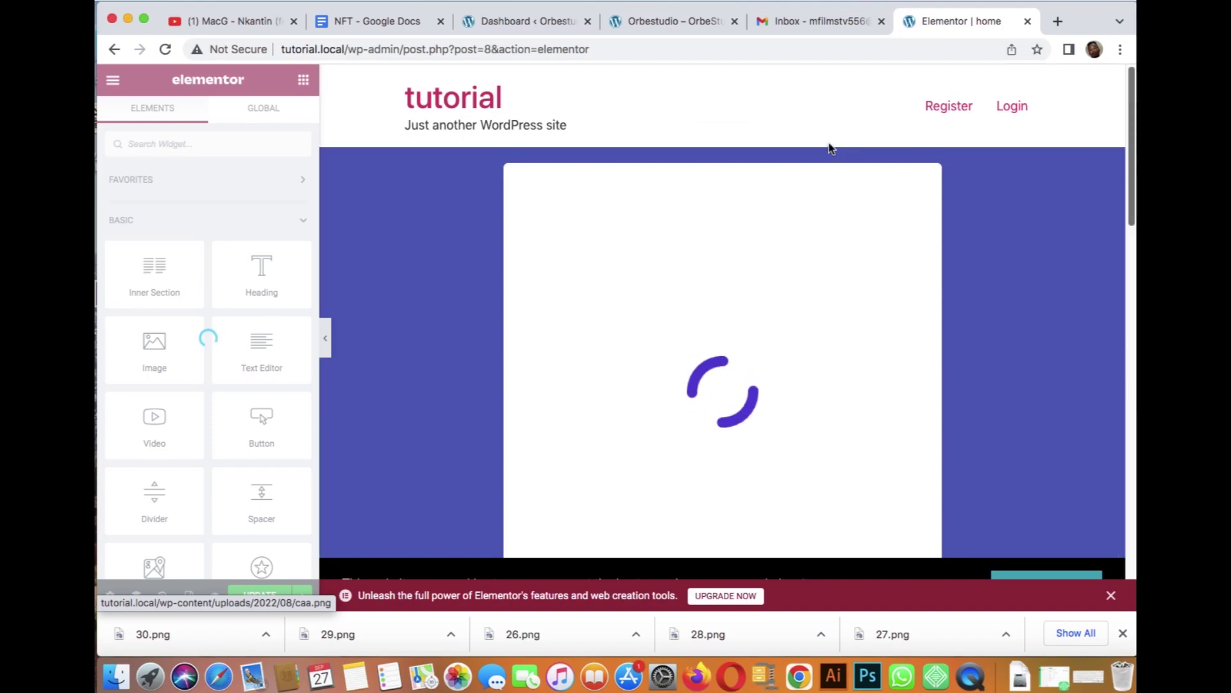
{"action": "scroll", "coordinate": [1132, 160], "scroll_direction": "down", "scroll_amount": 1}
{"action": "left_click_drag", "start_coordinate": [1132, 161], "coordinate": [1114, 376]}
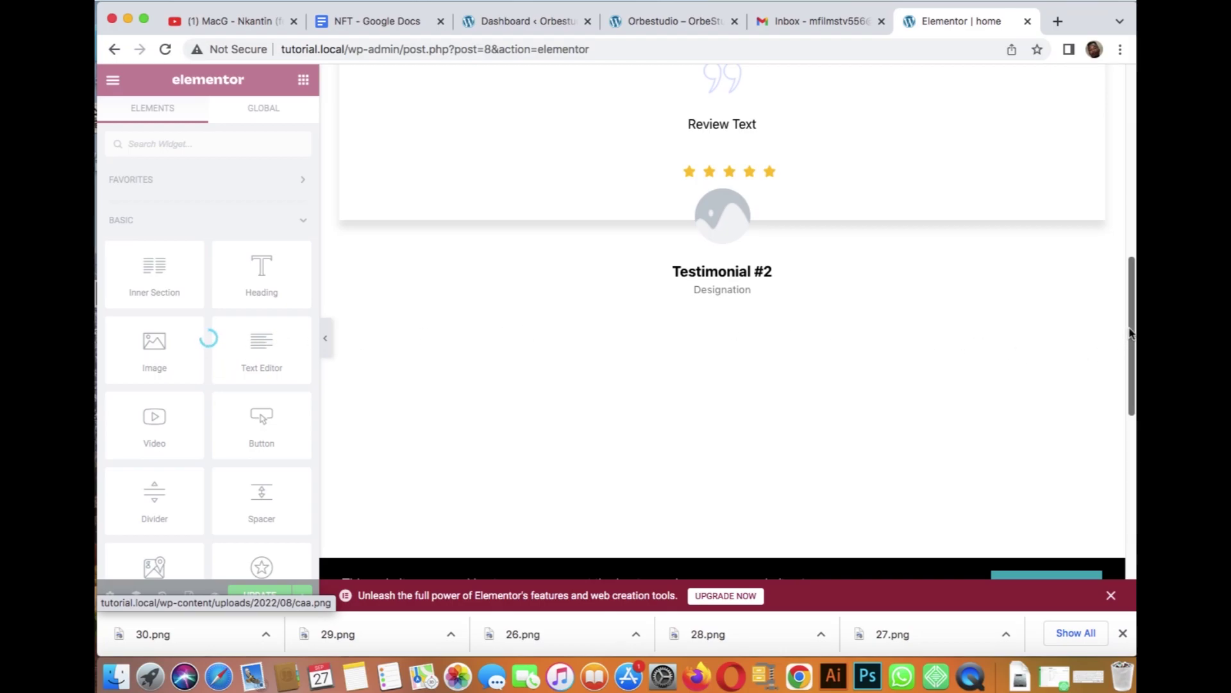
{"action": "scroll", "coordinate": [1131, 333], "scroll_direction": "down", "scroll_amount": 3}
{"action": "scroll", "coordinate": [1132, 333], "scroll_direction": "up", "scroll_amount": 3}
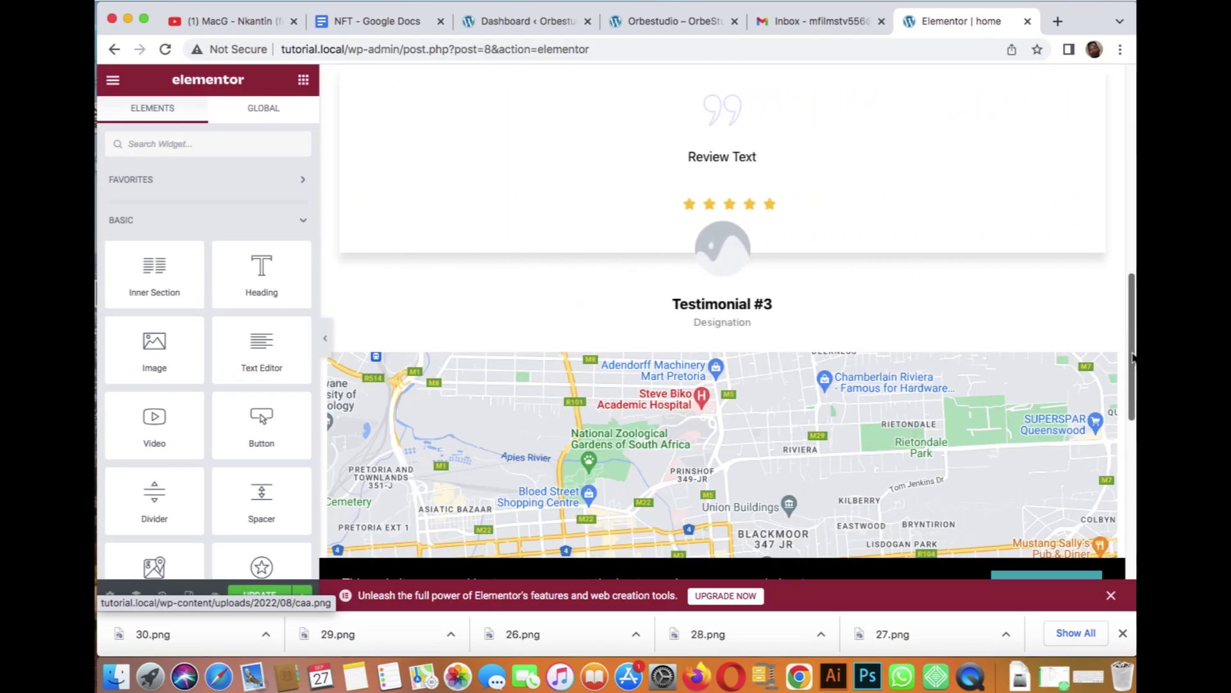
{"action": "scroll", "coordinate": [1134, 361], "scroll_direction": "down", "scroll_amount": 5}
{"action": "scroll", "coordinate": [1133, 361], "scroll_direction": "down", "scroll_amount": 5}
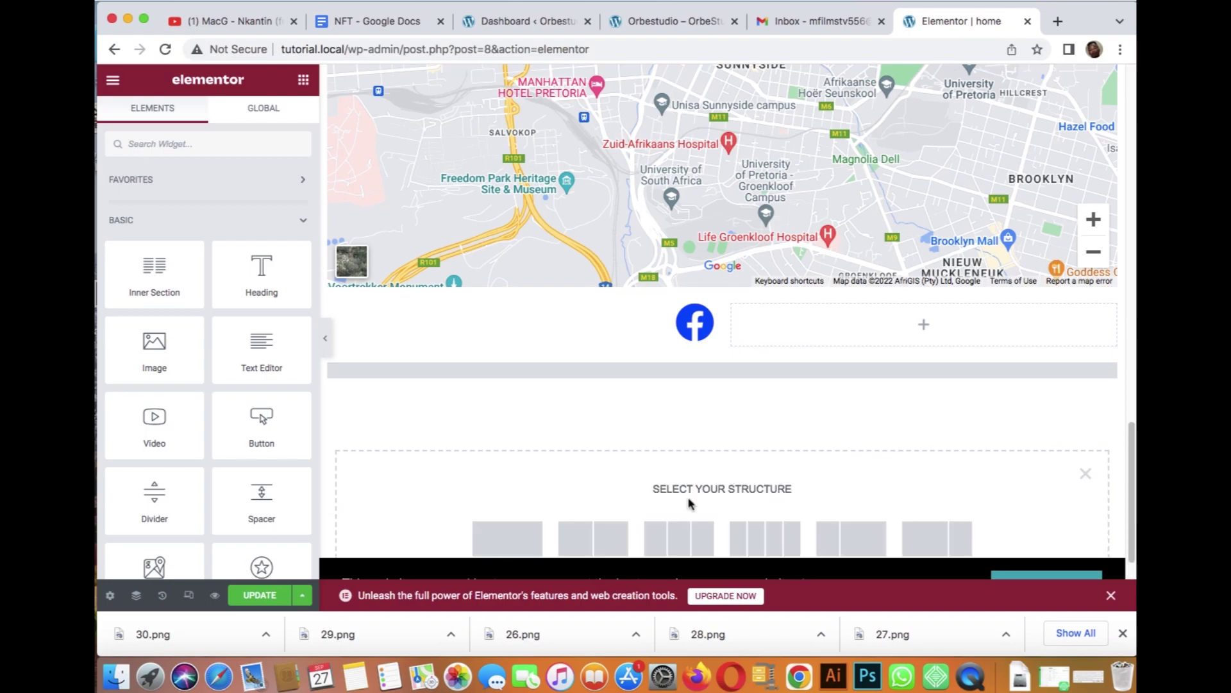
- Create a single-column section with Full Width content and drop a Basic Gallery widget into it
{"action": "left_click", "coordinate": [521, 539]}
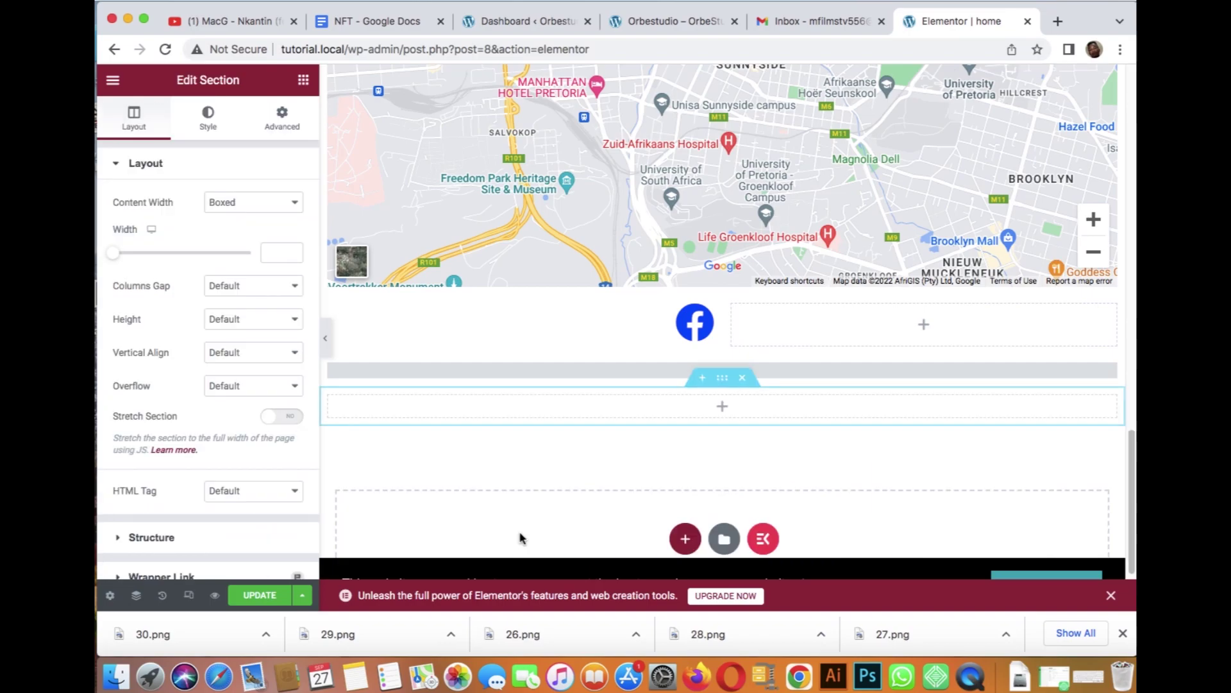
{"action": "left_click", "coordinate": [236, 203]}
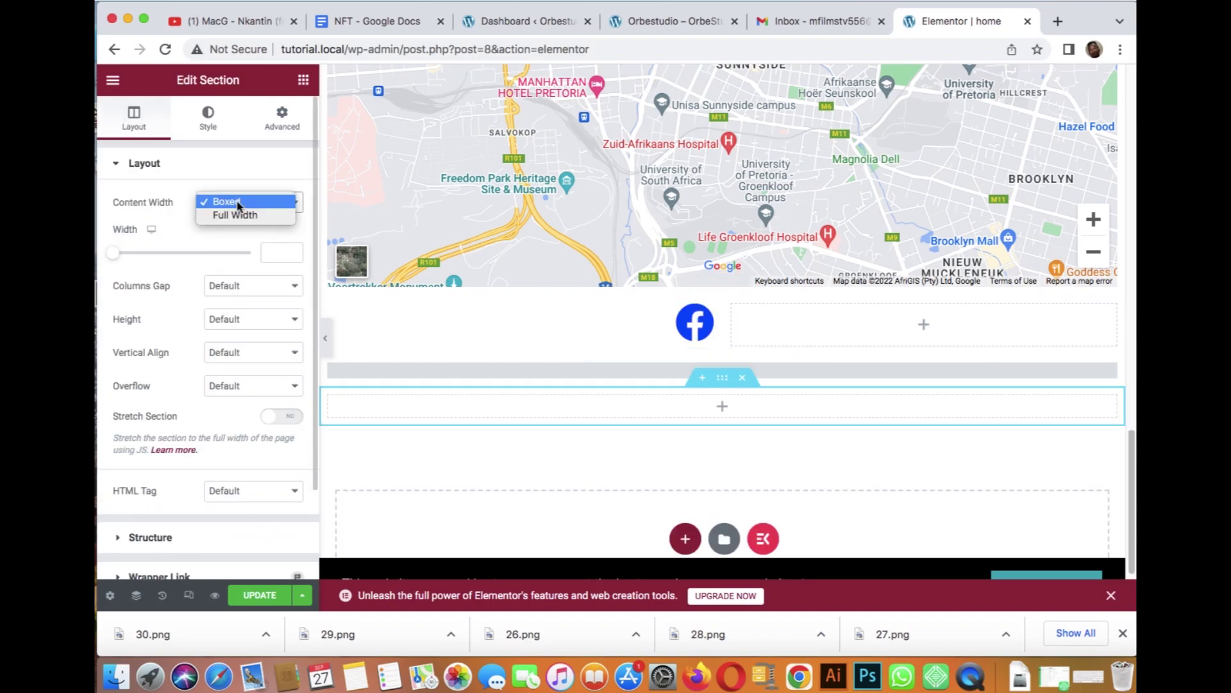
{"action": "left_click", "coordinate": [238, 216]}
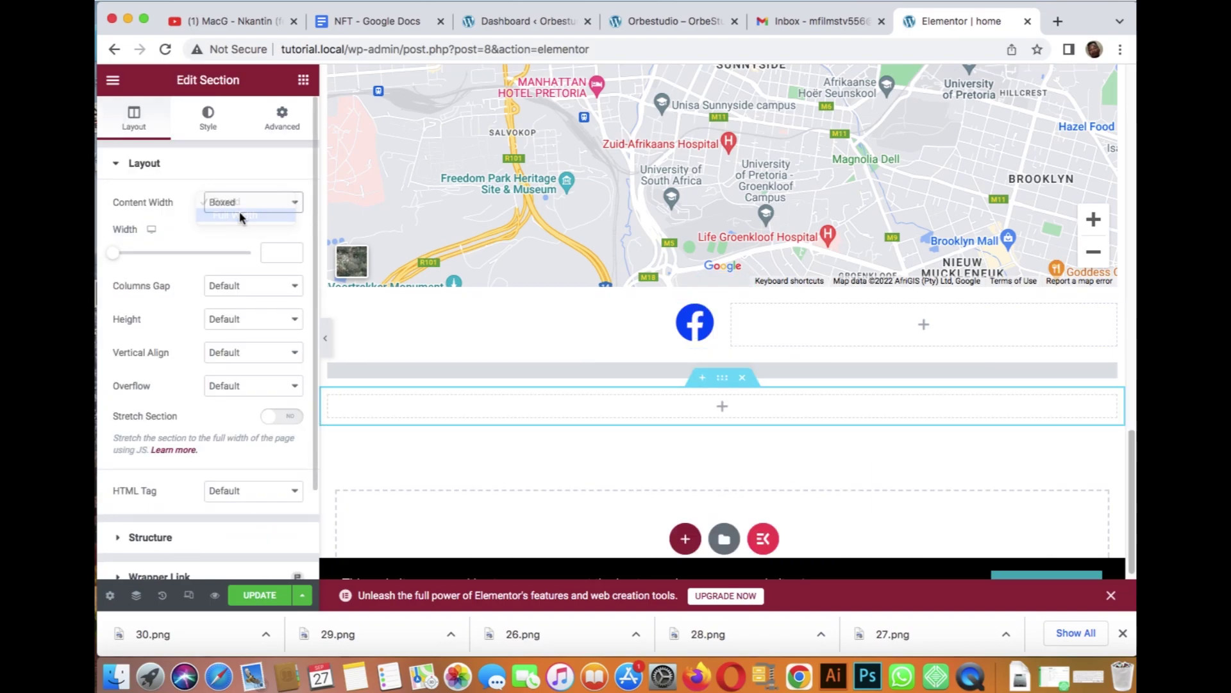
{"action": "left_click", "coordinate": [305, 81]}
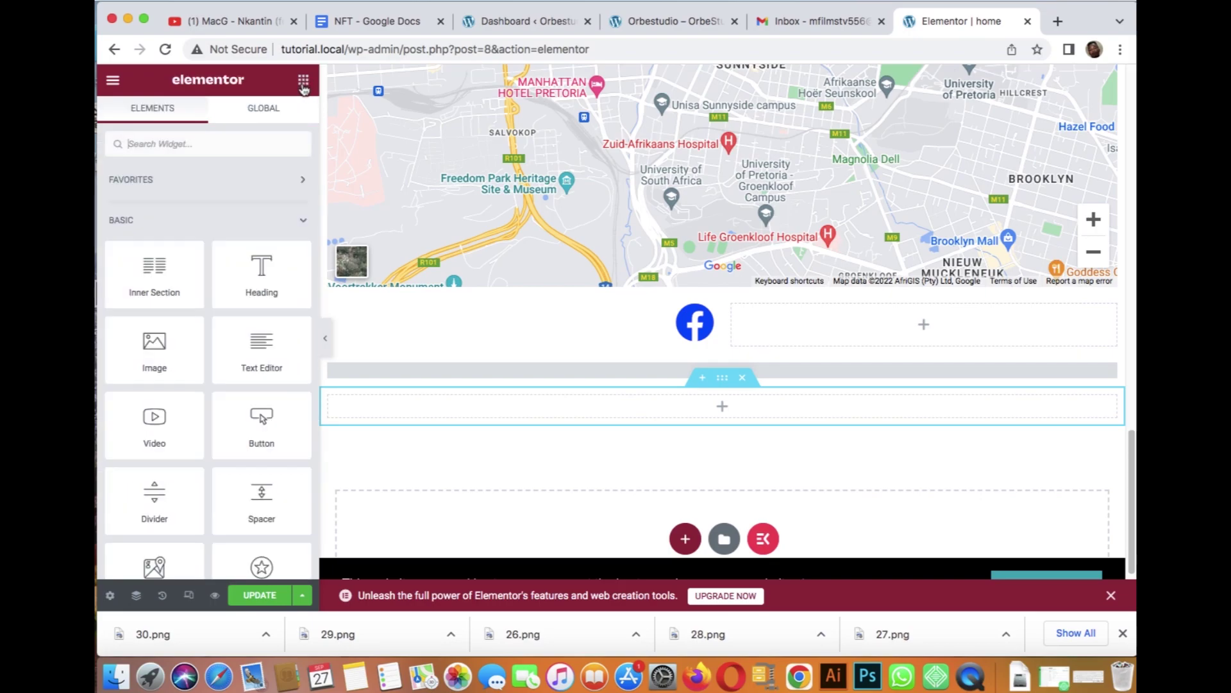
{"action": "left_click_drag", "start_coordinate": [312, 142], "coordinate": [313, 195]}
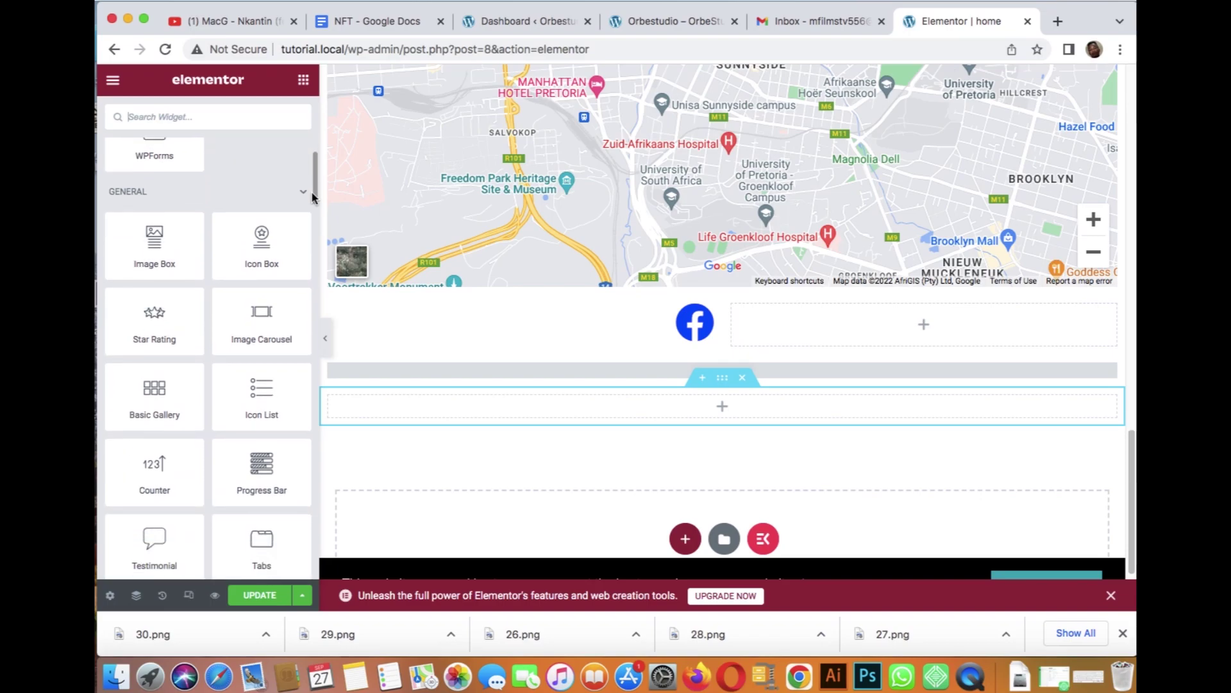
{"action": "left_click_drag", "start_coordinate": [313, 195], "coordinate": [309, 255]}
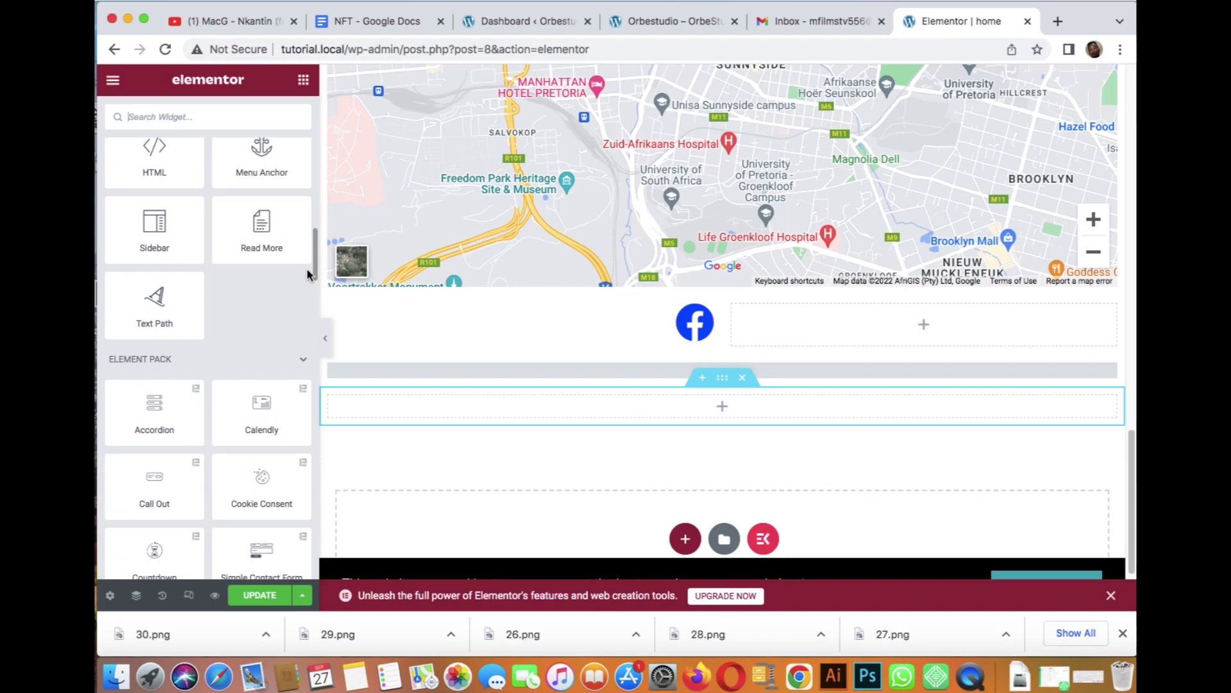
{"action": "mouse_move", "coordinate": [308, 254]}
{"action": "left_mouse_down"}
{"action": "mouse_move", "coordinate": [304, 314]}
{"action": "mouse_move", "coordinate": [306, 238]}
{"action": "left_mouse_up"}
{"action": "scroll", "coordinate": [306, 286], "scroll_direction": "up", "scroll_amount": 2}
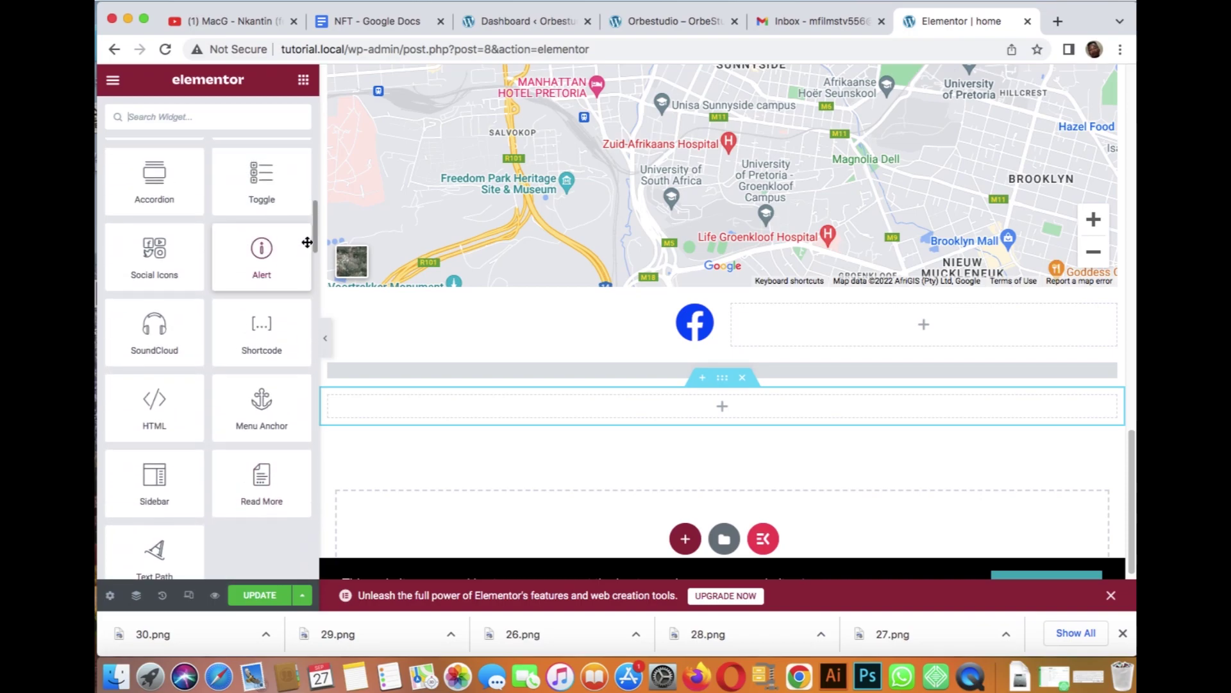
{"action": "left_click_drag", "start_coordinate": [306, 238], "coordinate": [306, 205]}
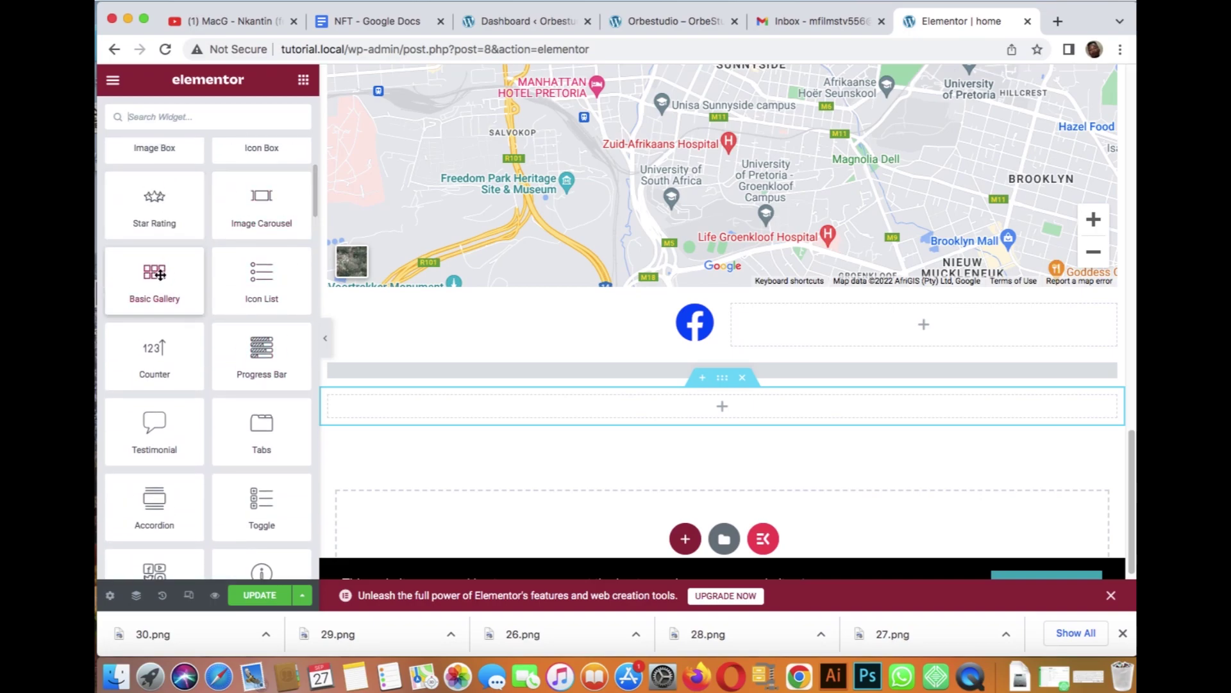
{"action": "left_click_drag", "start_coordinate": [156, 273], "coordinate": [599, 410]}
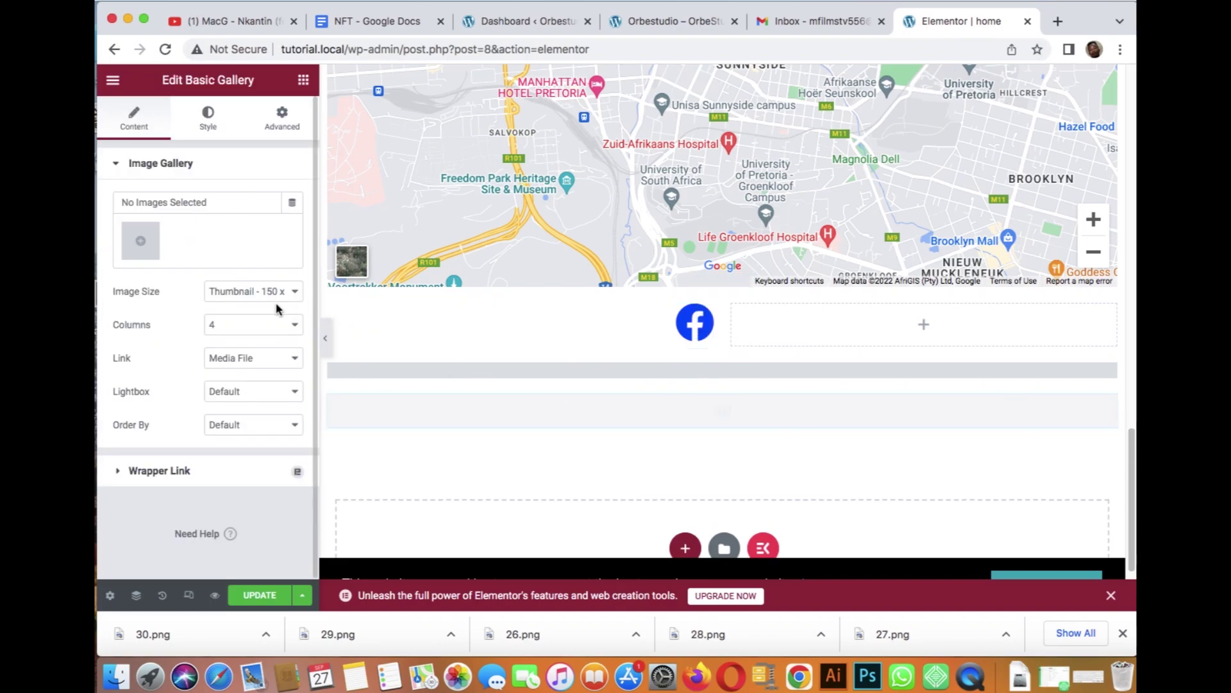
- Build a new gallery from the red hot sauce bottle image and insert it into the widget
{"action": "left_click", "coordinate": [141, 241]}
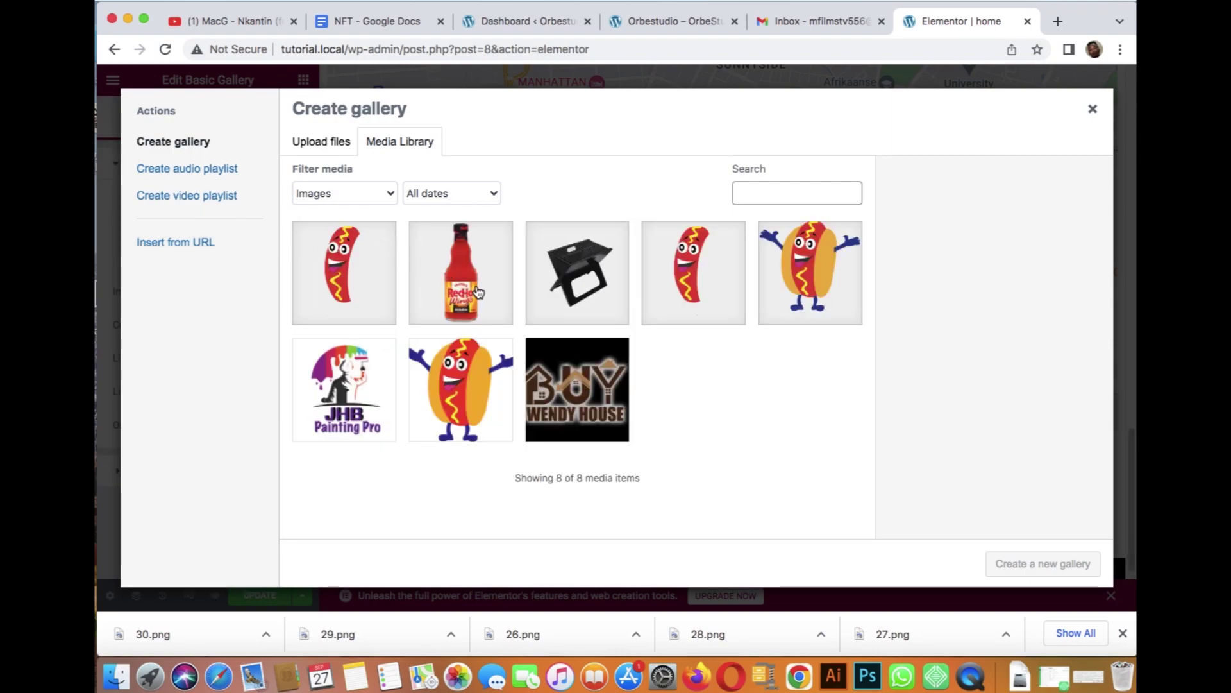
{"action": "left_click", "coordinate": [474, 289]}
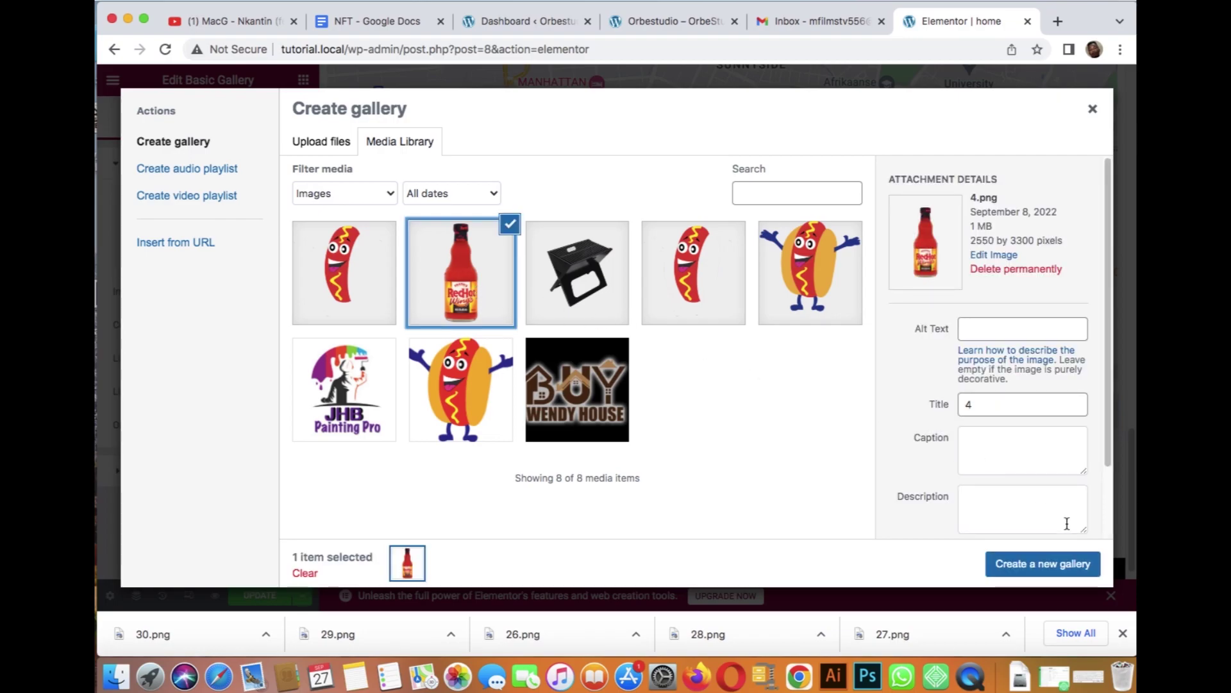
{"action": "left_click", "coordinate": [1058, 568]}
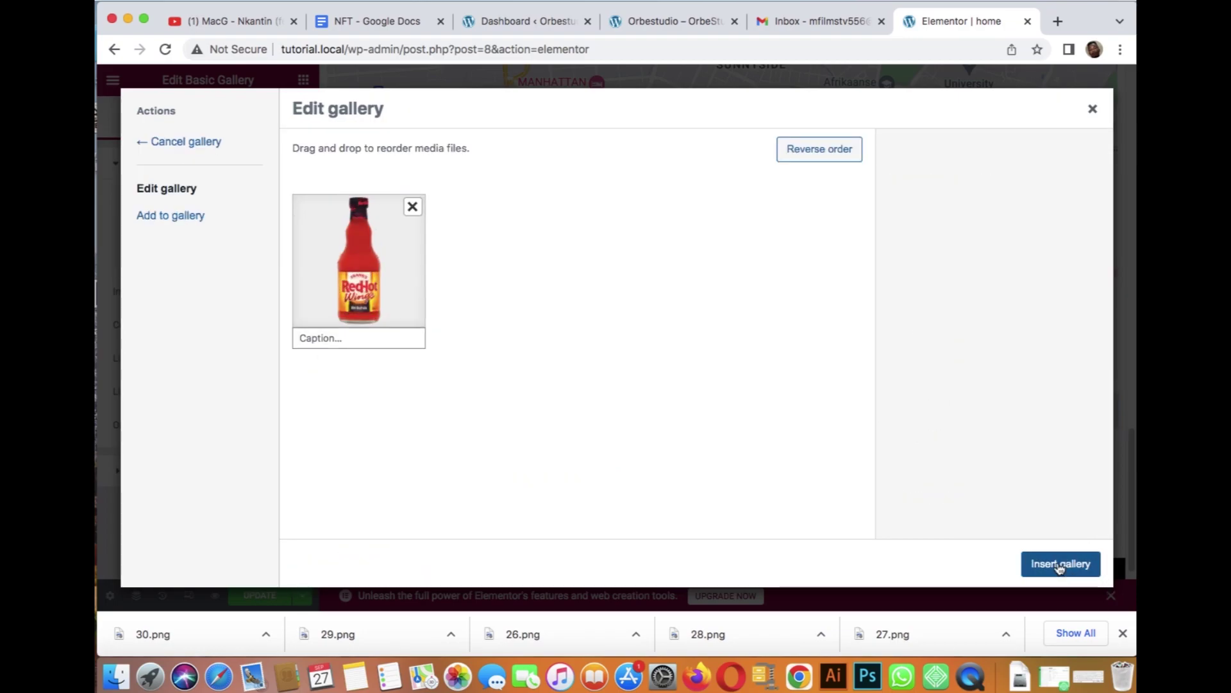
{"action": "left_click", "coordinate": [1060, 565]}
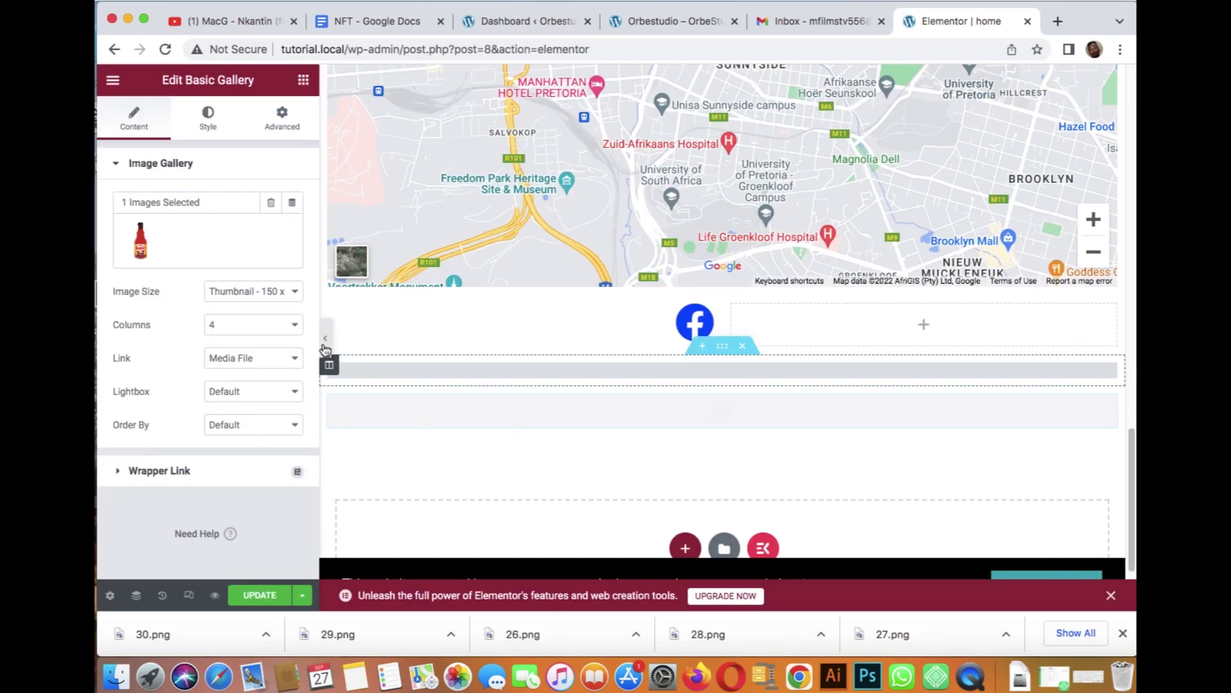
- Set the gallery Image Size to Large 1024 x 1024 and Columns to 1
{"action": "left_click", "coordinate": [278, 298]}
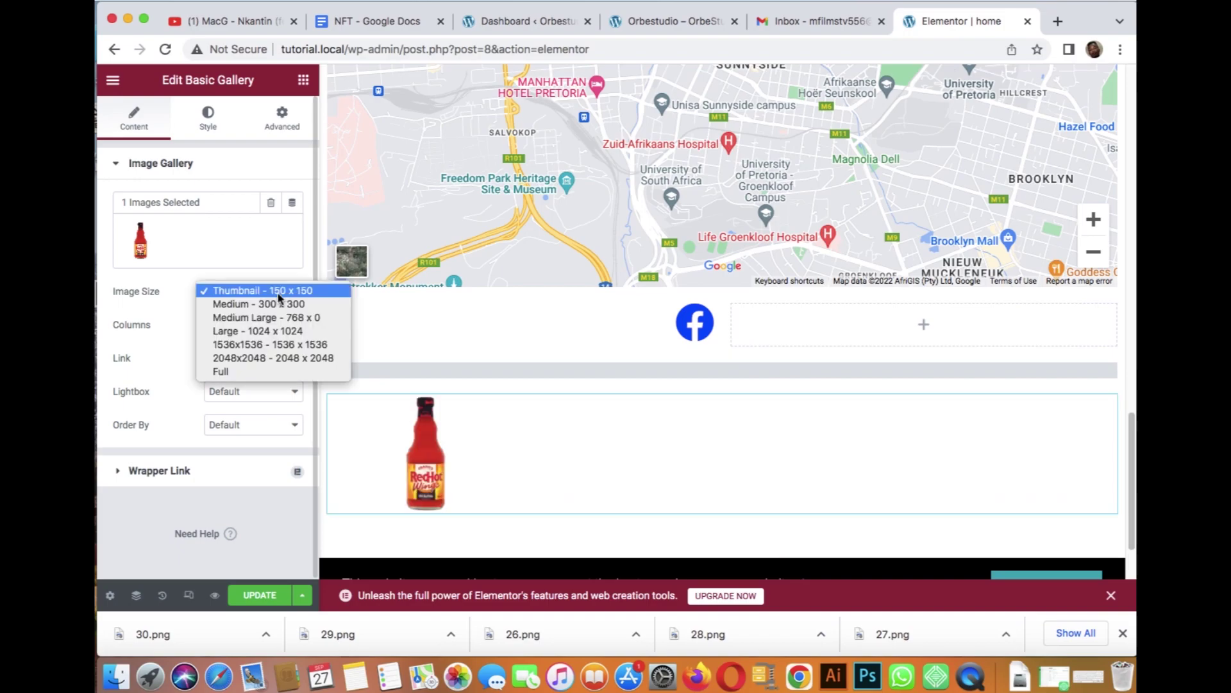
{"action": "left_click", "coordinate": [272, 331]}
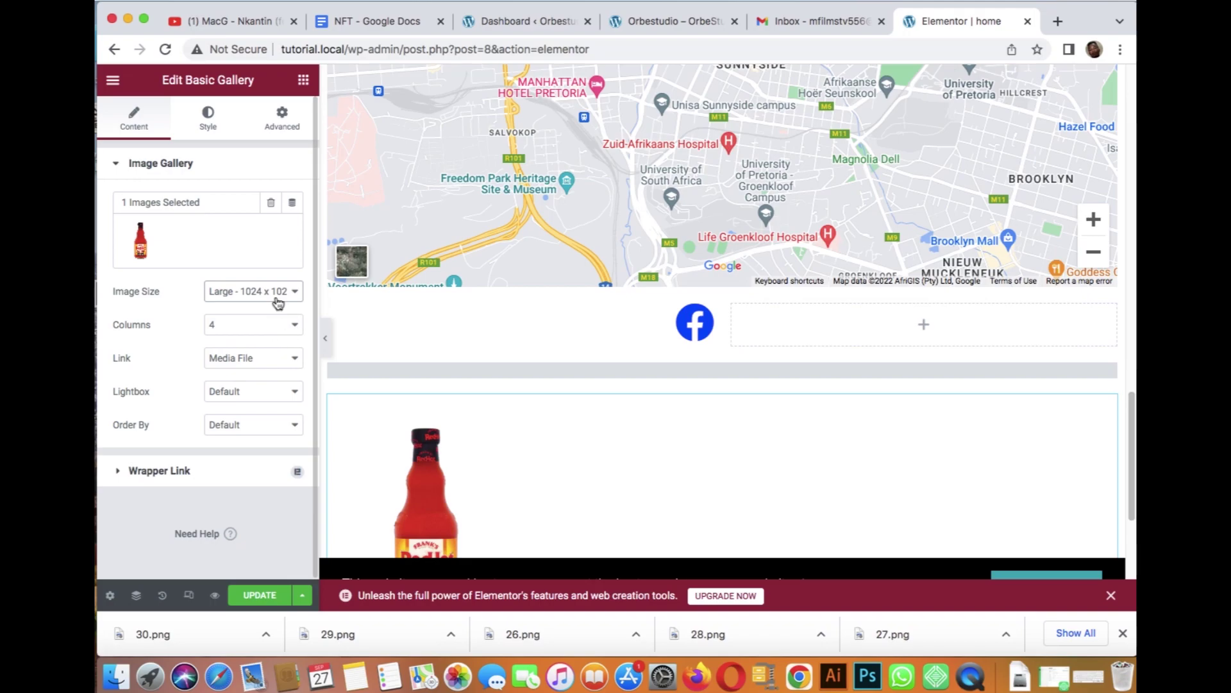
{"action": "left_click", "coordinate": [293, 327]}
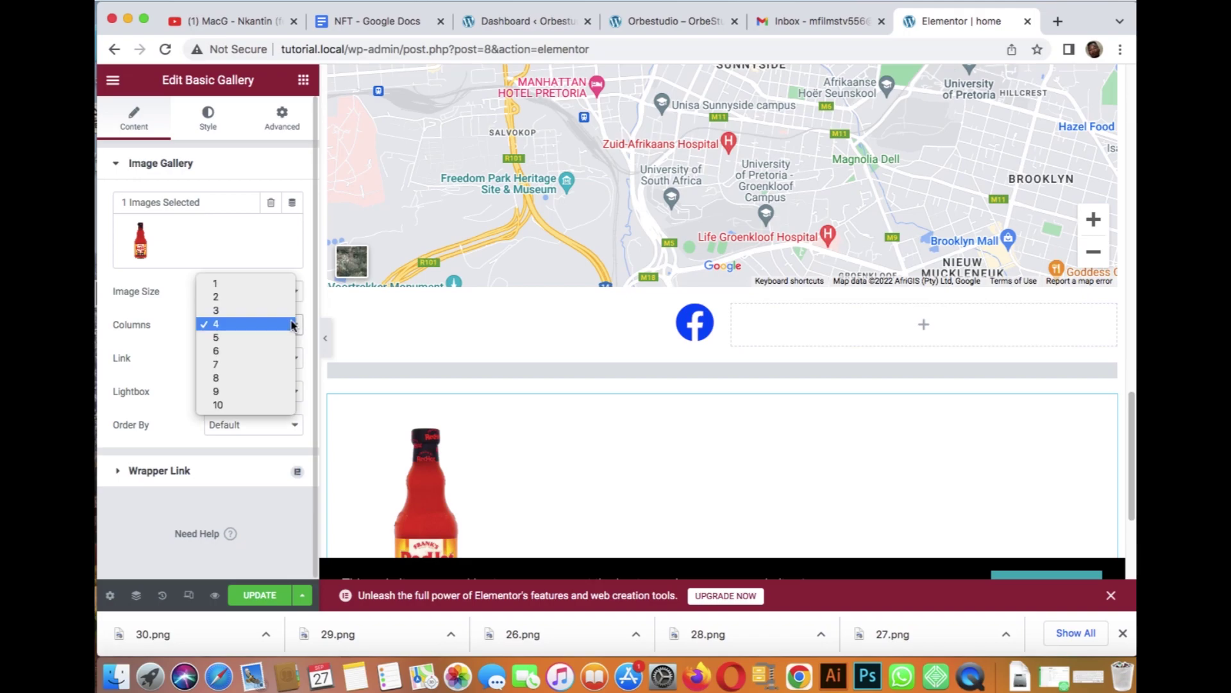
{"action": "left_click", "coordinate": [286, 285]}
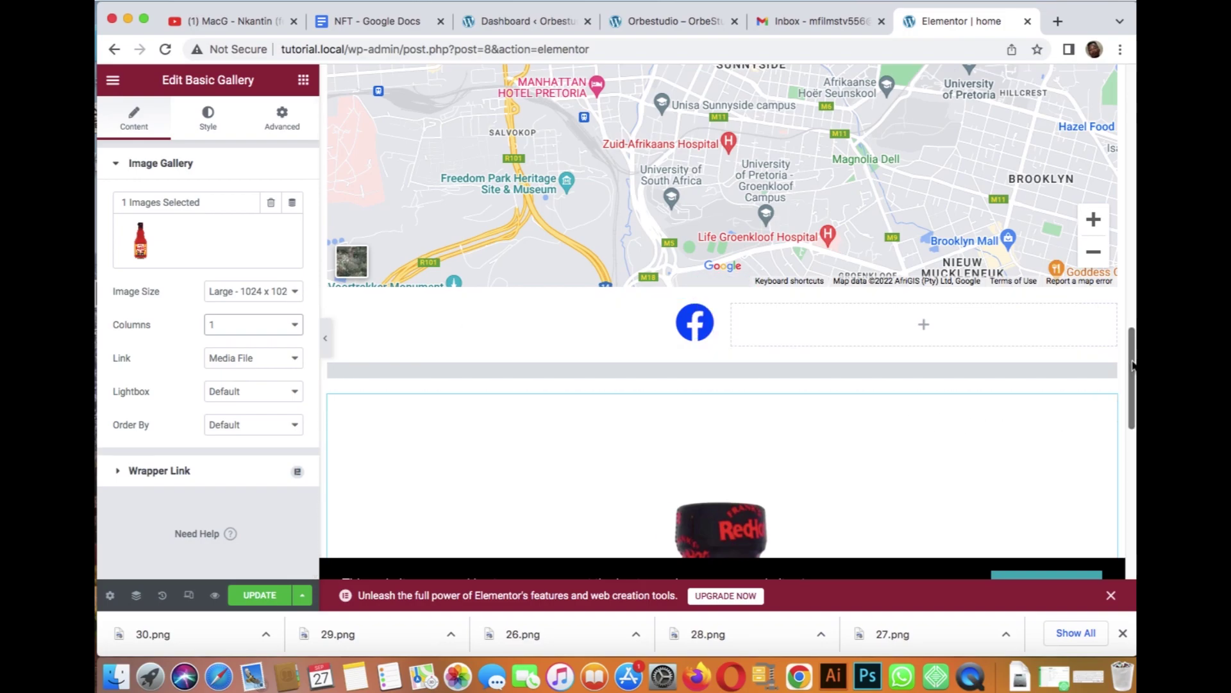
{"action": "mouse_move", "coordinate": [1134, 365]}
{"action": "left_mouse_down"}
{"action": "mouse_move", "coordinate": [1117, 387]}
{"action": "mouse_move", "coordinate": [1121, 484]}
{"action": "left_mouse_up"}
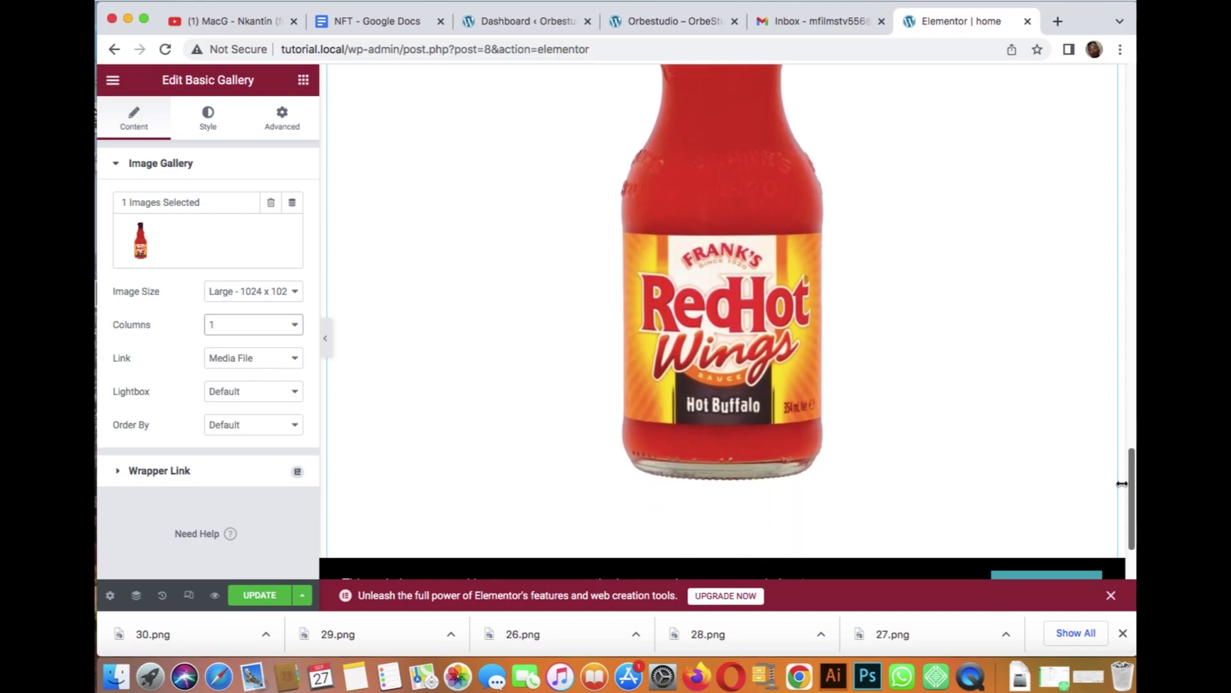
- Update the page and launch Preview Changes in a new tab
{"action": "left_click", "coordinate": [258, 597]}
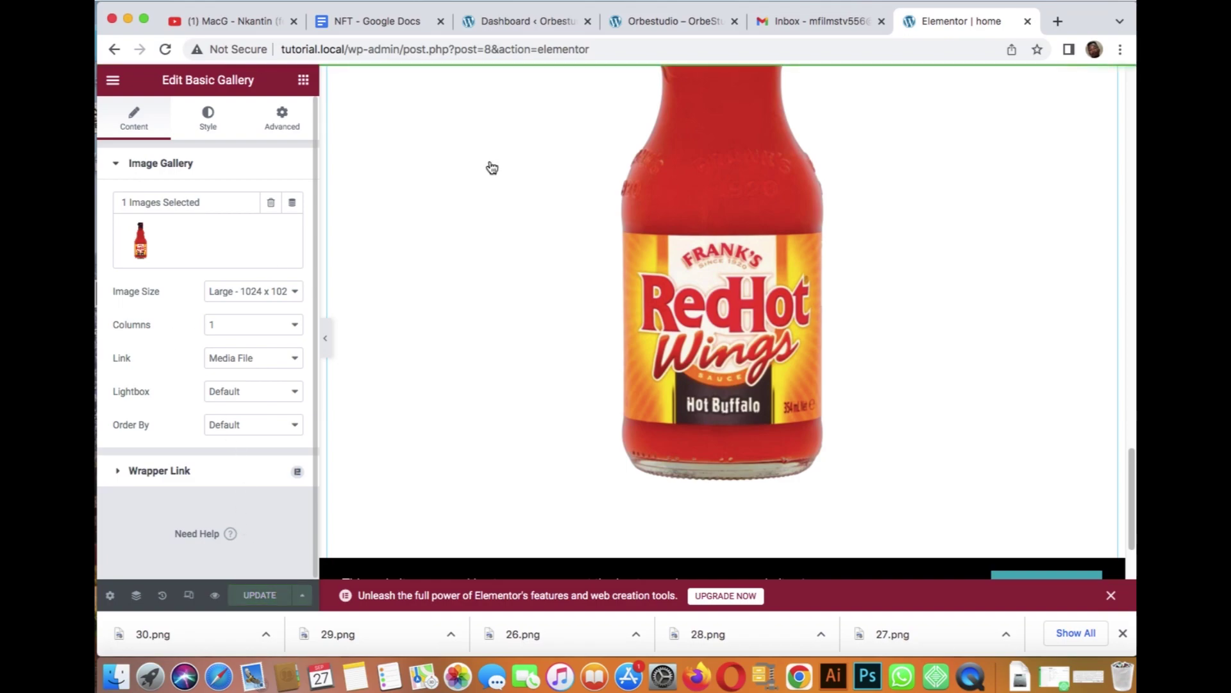
{"action": "left_click", "coordinate": [215, 595]}
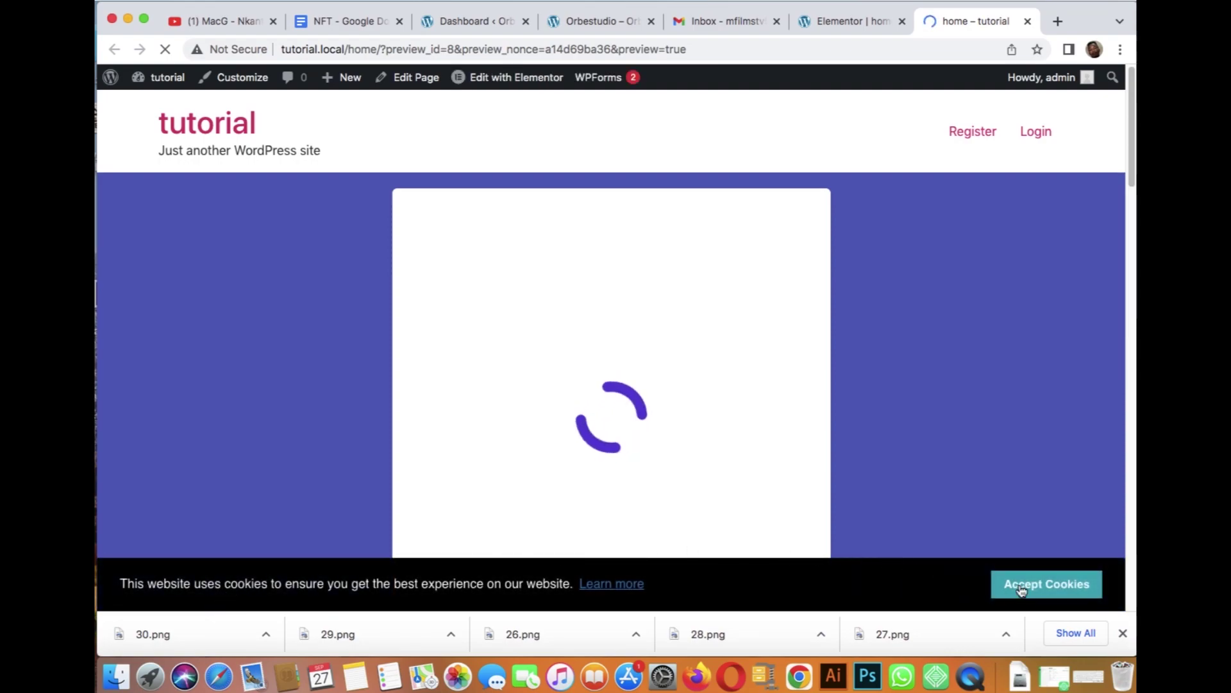
- Accept cookies, view the bottle image in the lightbox, toggle its zoom several times, then close it
{"action": "left_click", "coordinate": [1052, 585]}
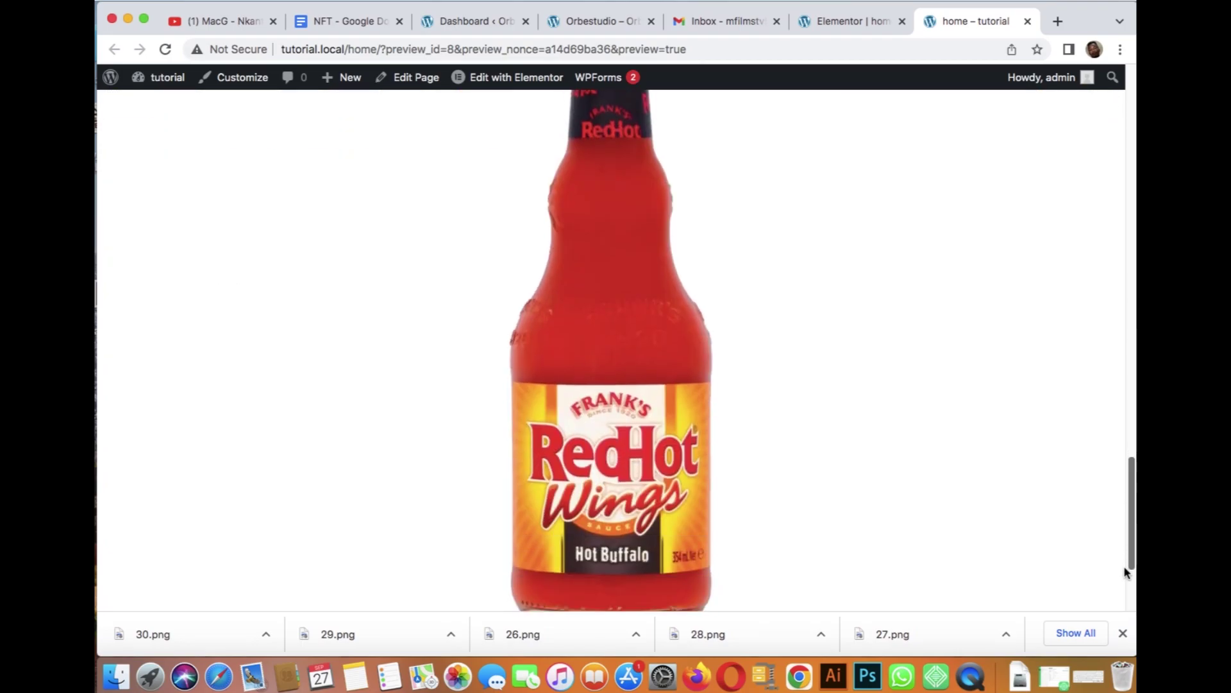
{"action": "left_click", "coordinate": [596, 285]}
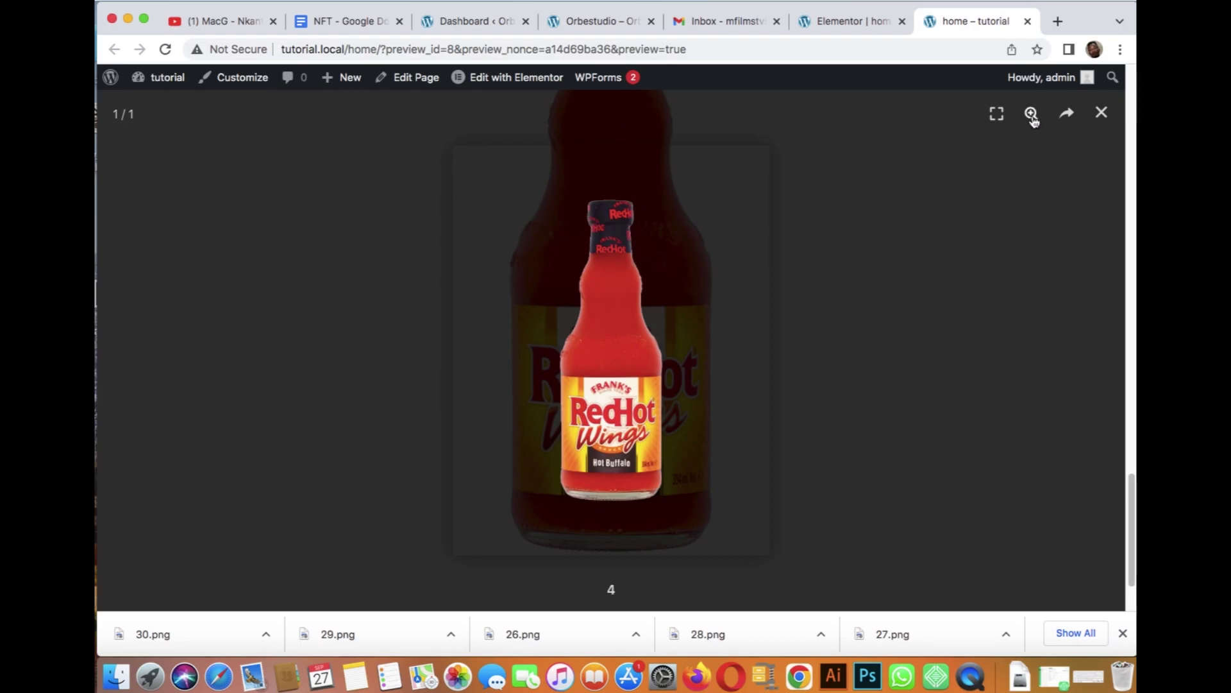
{"action": "left_click", "coordinate": [1031, 114]}
{"action": "left_click", "coordinate": [1032, 115]}
{"action": "left_click", "coordinate": [1032, 115]}
{"action": "left_click", "coordinate": [1032, 115]}
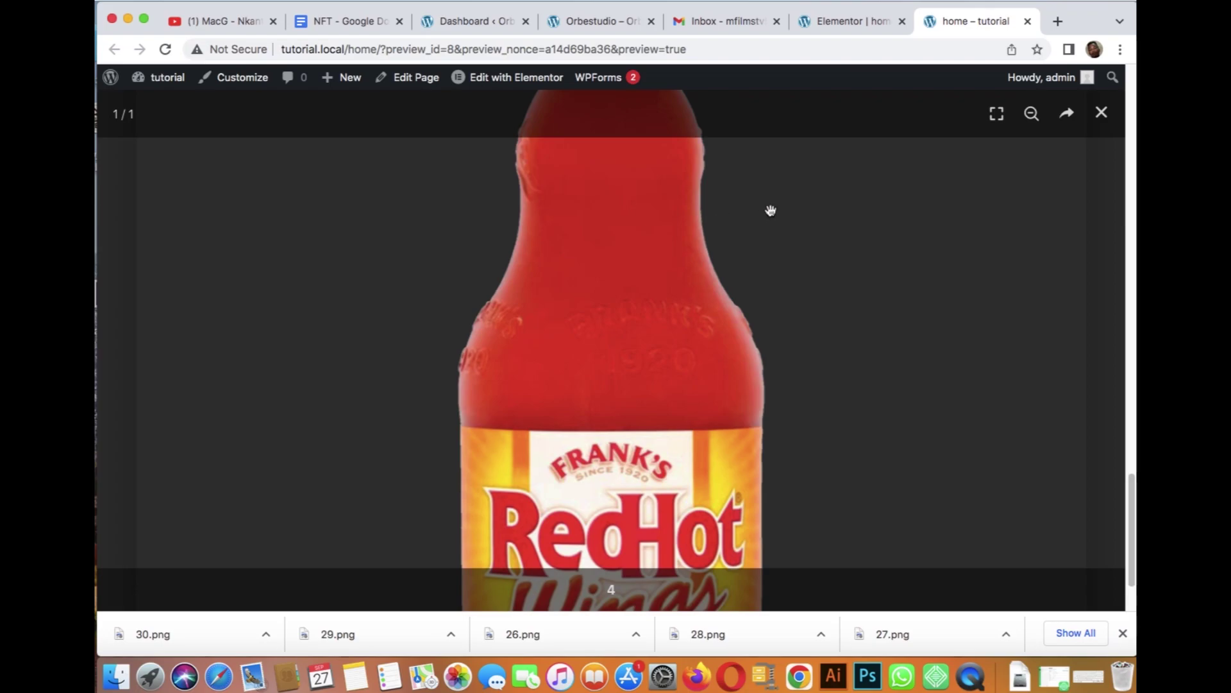
{"action": "left_click", "coordinate": [1032, 115]}
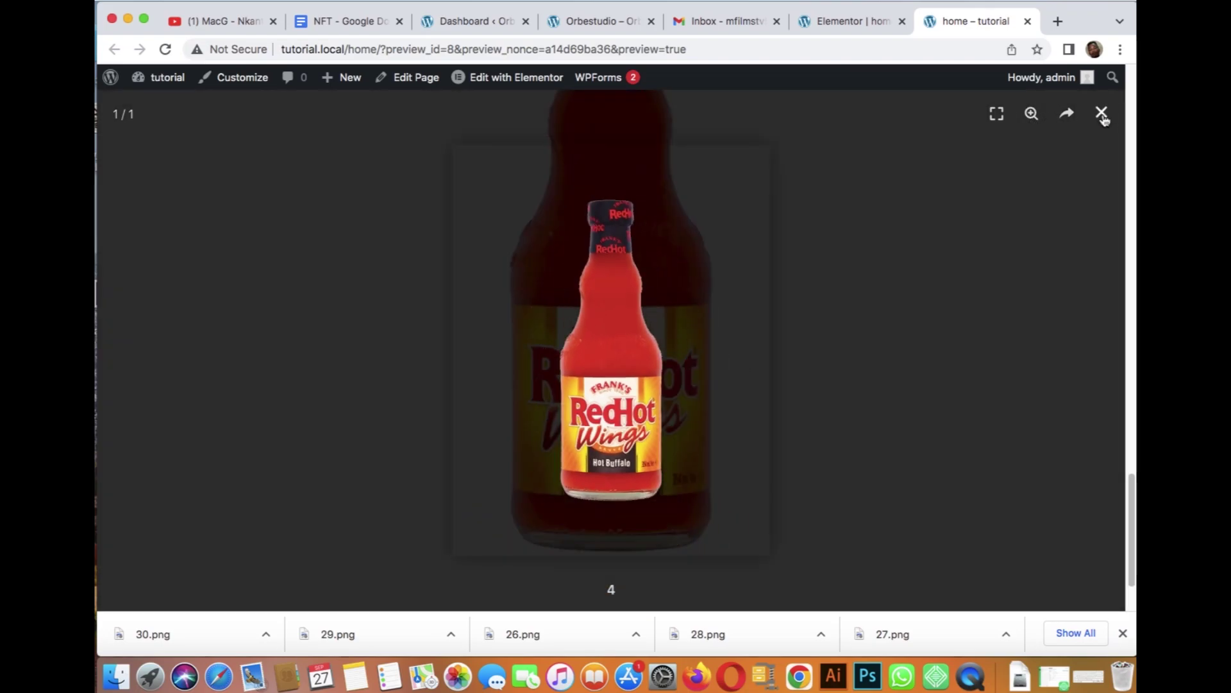
{"action": "left_click", "coordinate": [1102, 115]}
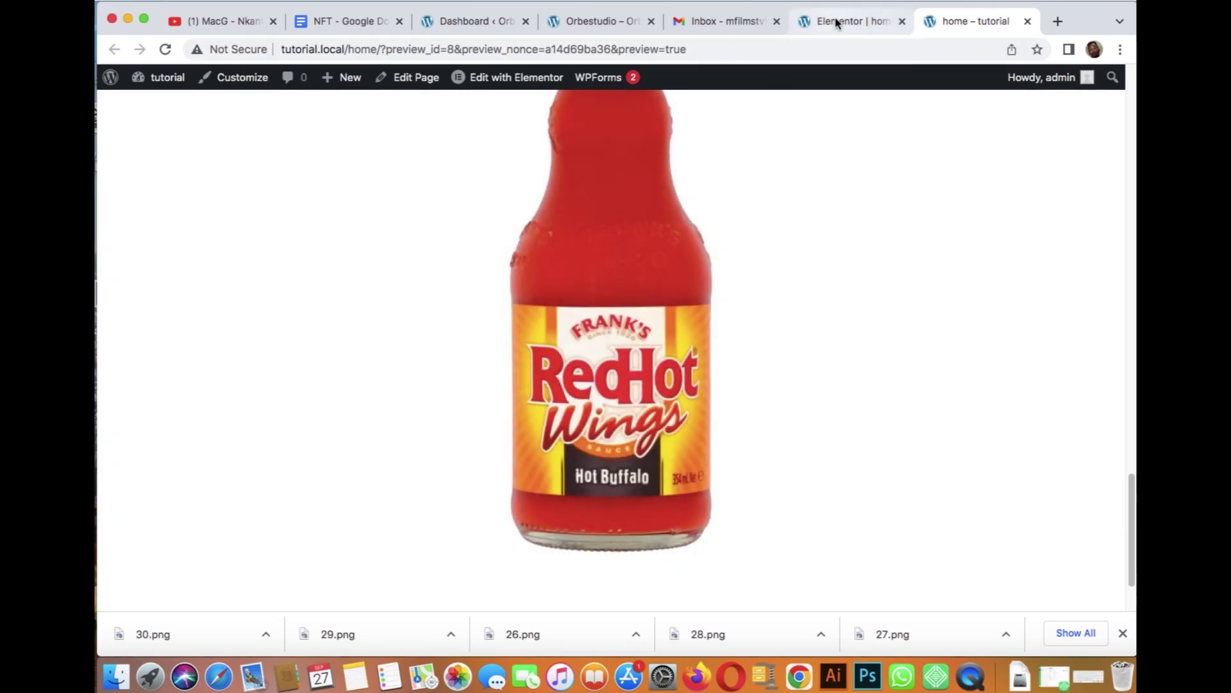
- Back in the editor, set Columns to 3 and bring up the gallery's edit window
{"action": "left_click", "coordinate": [837, 22]}
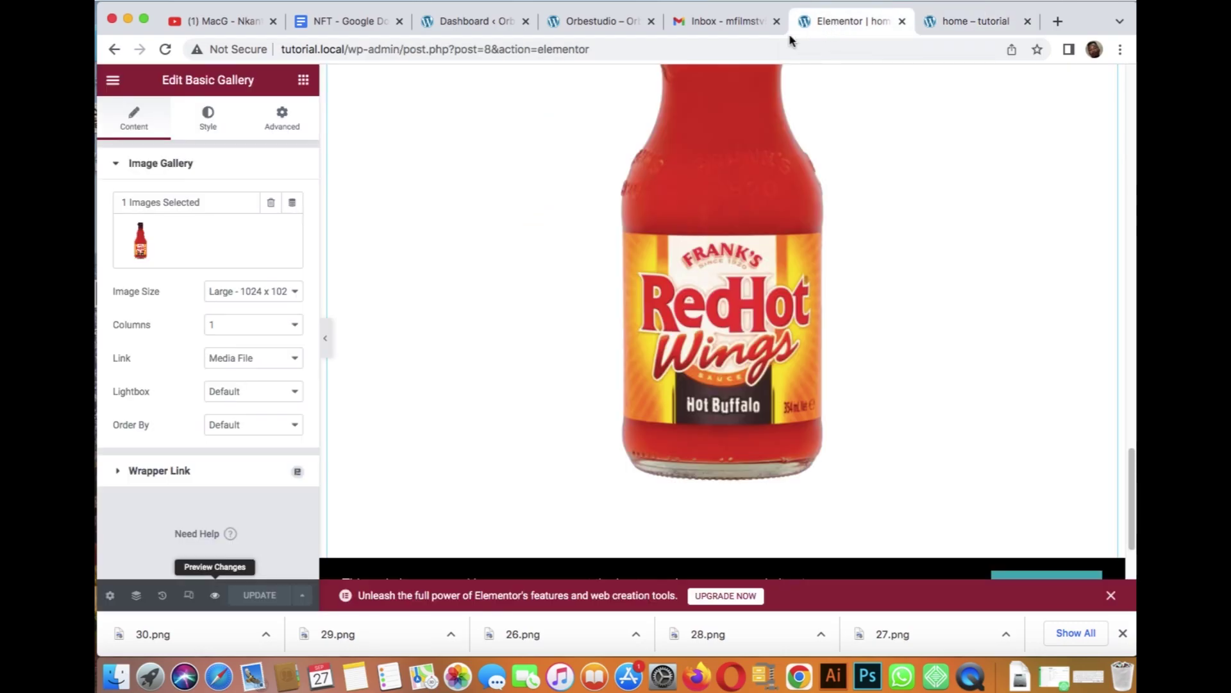
{"action": "left_click", "coordinate": [292, 324]}
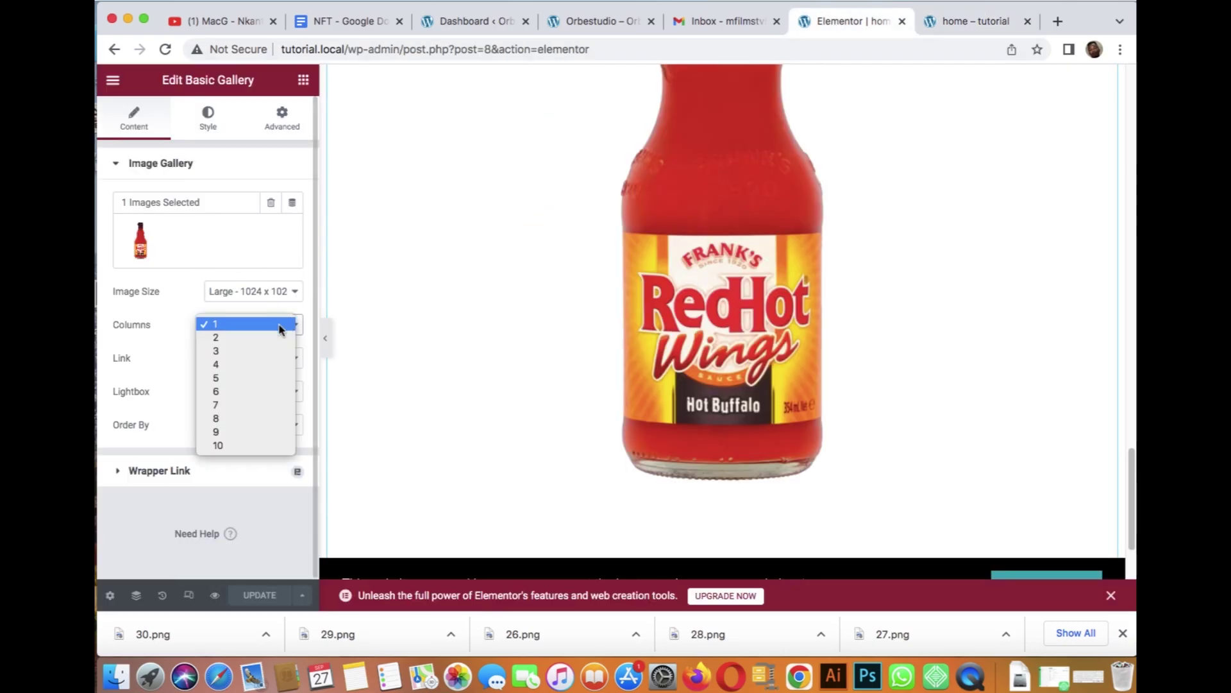
{"action": "left_click", "coordinate": [254, 353]}
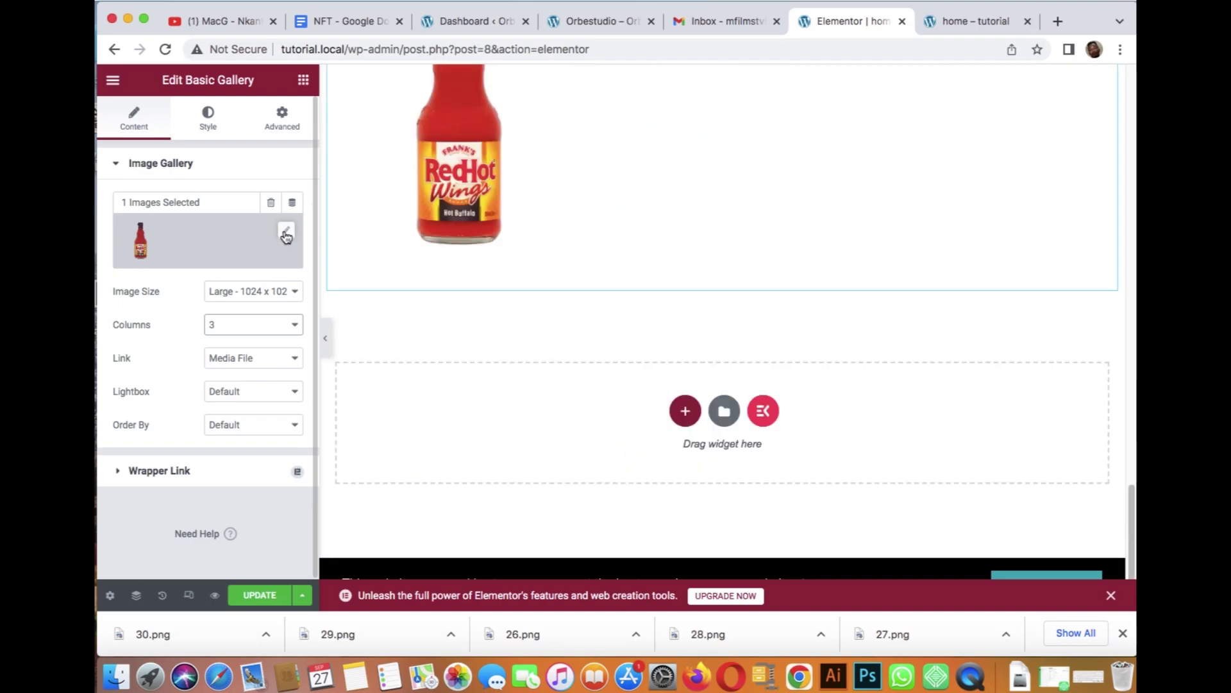
{"action": "left_click", "coordinate": [287, 234]}
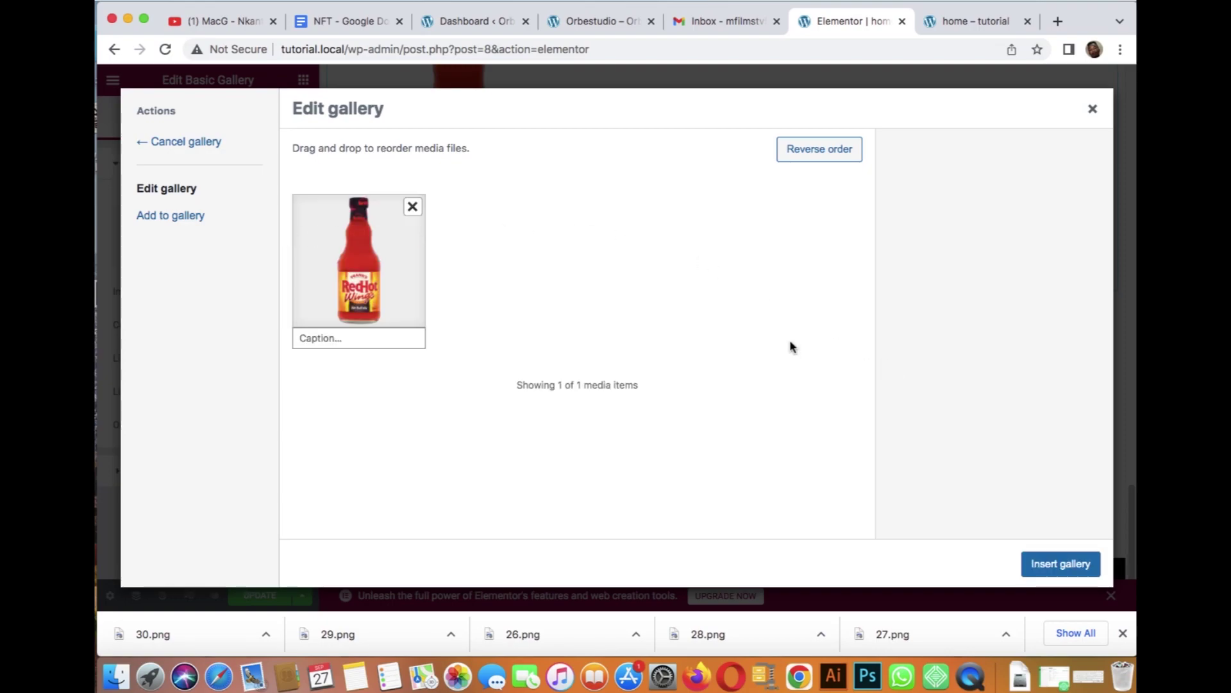
- Add seven more images — grill, hot dogs, JHB Painting Pro and Wendy House logos — and insert the eight-image gallery
{"action": "left_click", "coordinate": [181, 216]}
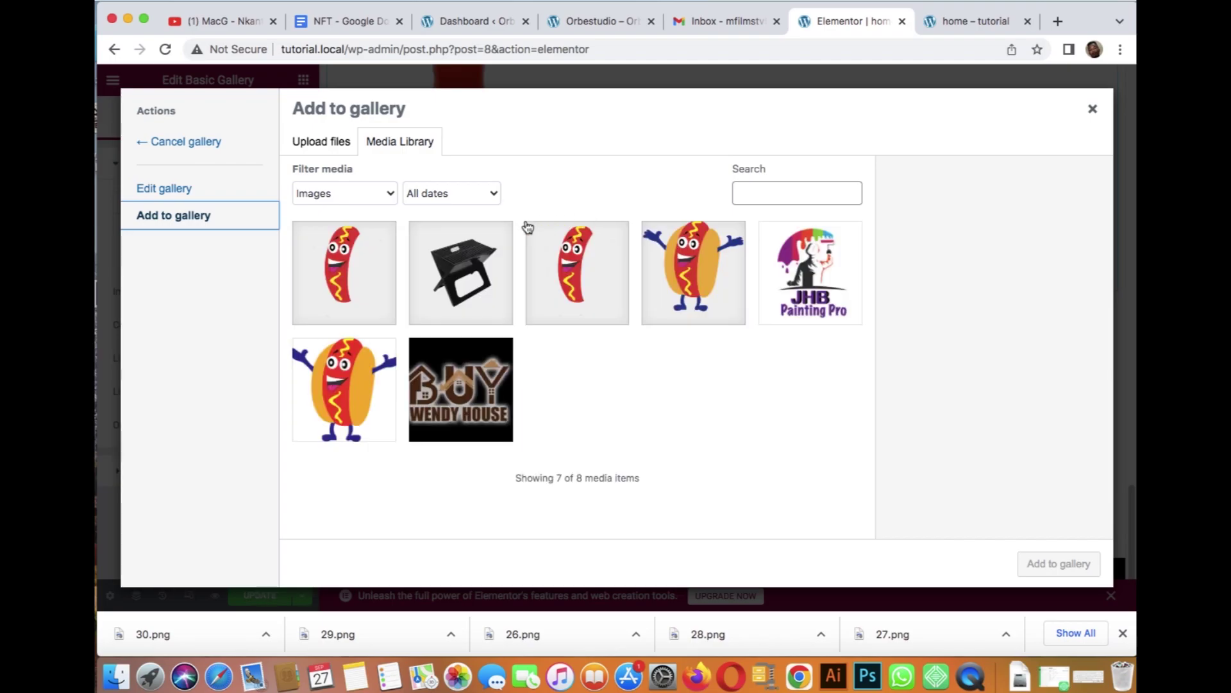
{"action": "left_click", "coordinate": [471, 258]}
{"action": "left_click", "coordinate": [344, 272]}
{"action": "left_click", "coordinate": [577, 272]}
{"action": "left_click", "coordinate": [679, 286]}
{"action": "left_click", "coordinate": [769, 306]}
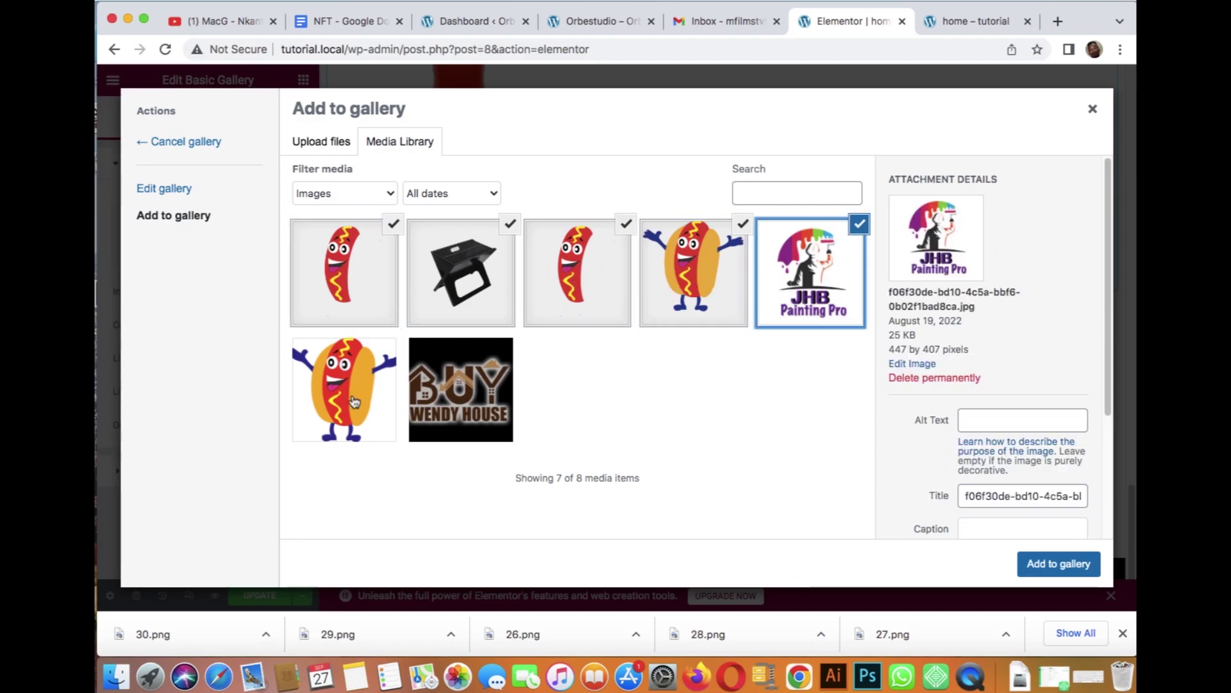
{"action": "left_click", "coordinate": [354, 401]}
{"action": "left_click", "coordinate": [425, 406]}
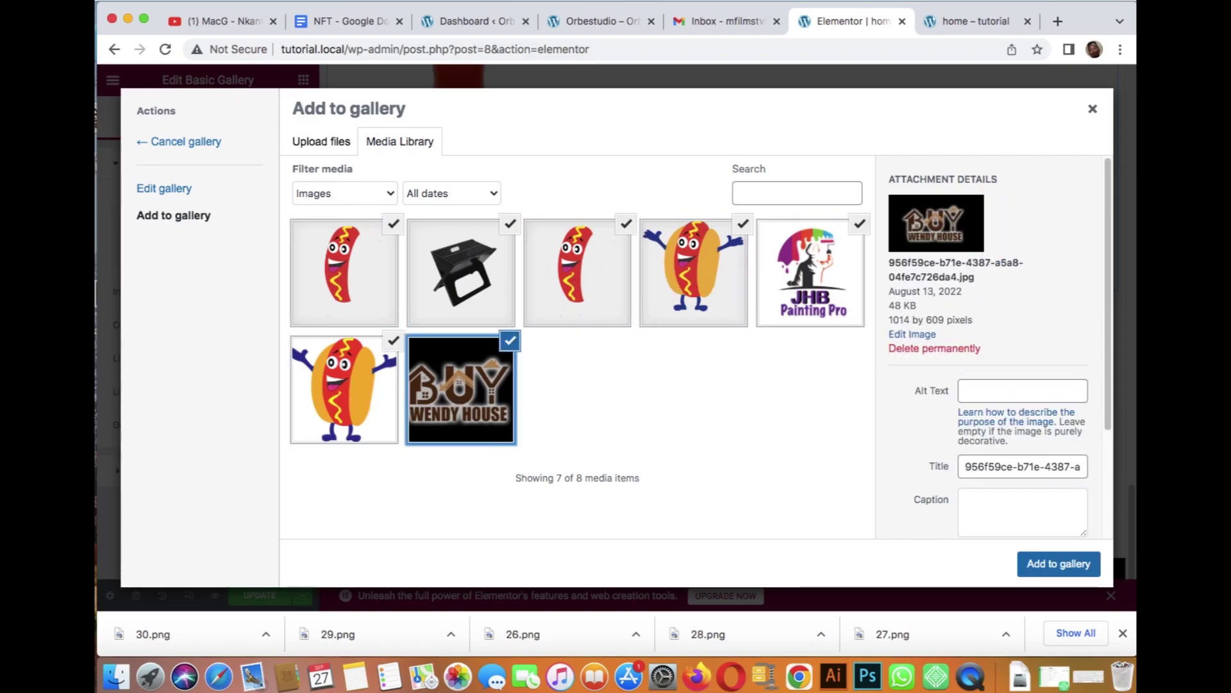
{"action": "left_click", "coordinate": [1068, 571]}
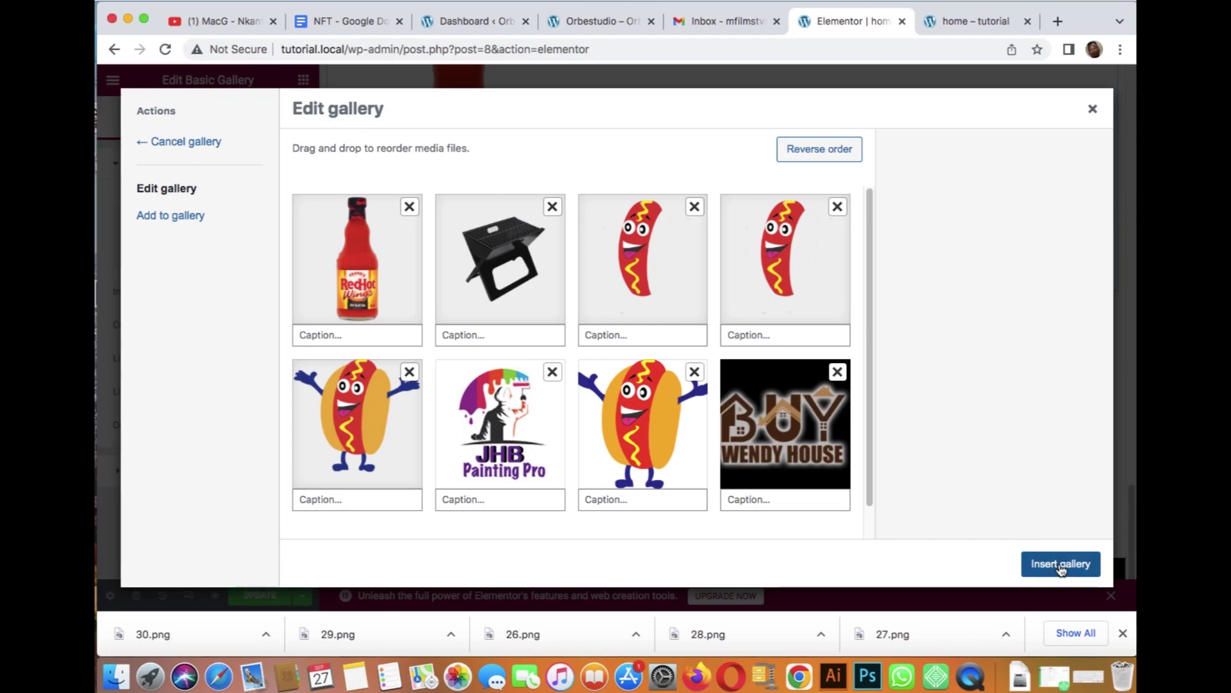
{"action": "left_click", "coordinate": [1062, 564]}
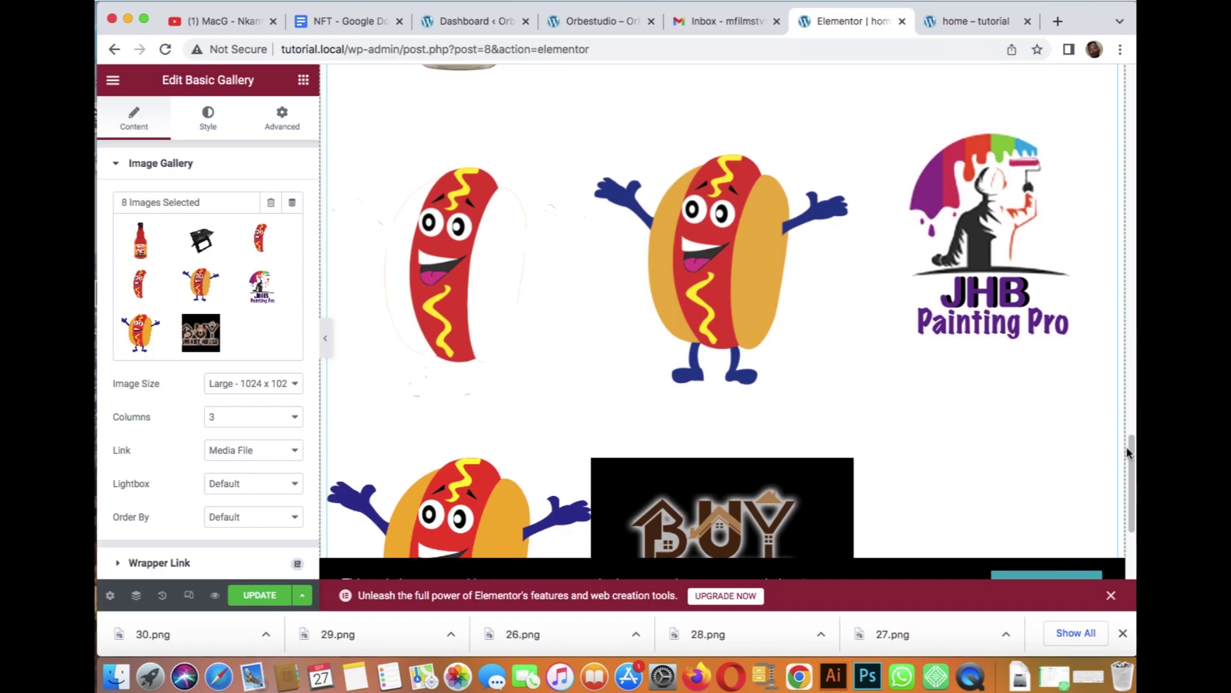
{"action": "mouse_move", "coordinate": [1133, 450]}
{"action": "left_mouse_down"}
{"action": "mouse_move", "coordinate": [1133, 360]}
{"action": "mouse_move", "coordinate": [1132, 477]}
{"action": "left_mouse_up"}
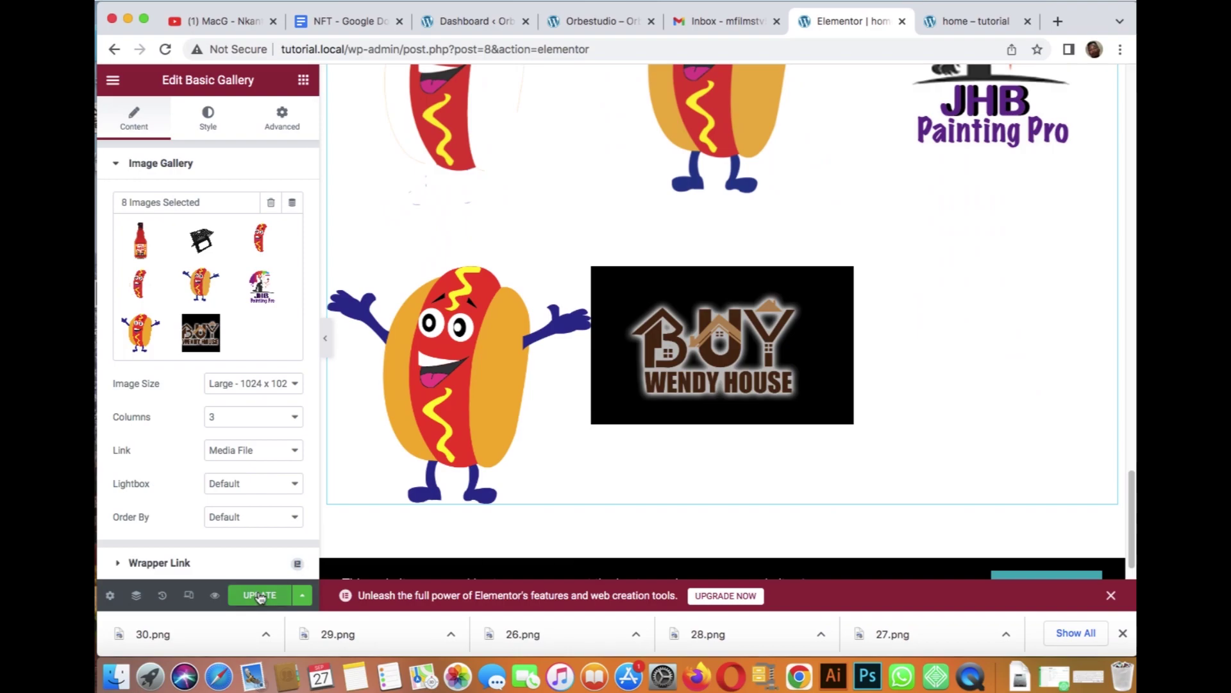
- Keep Link as Media File and Lightbox as Default, then update the page
{"action": "left_click", "coordinate": [277, 453]}
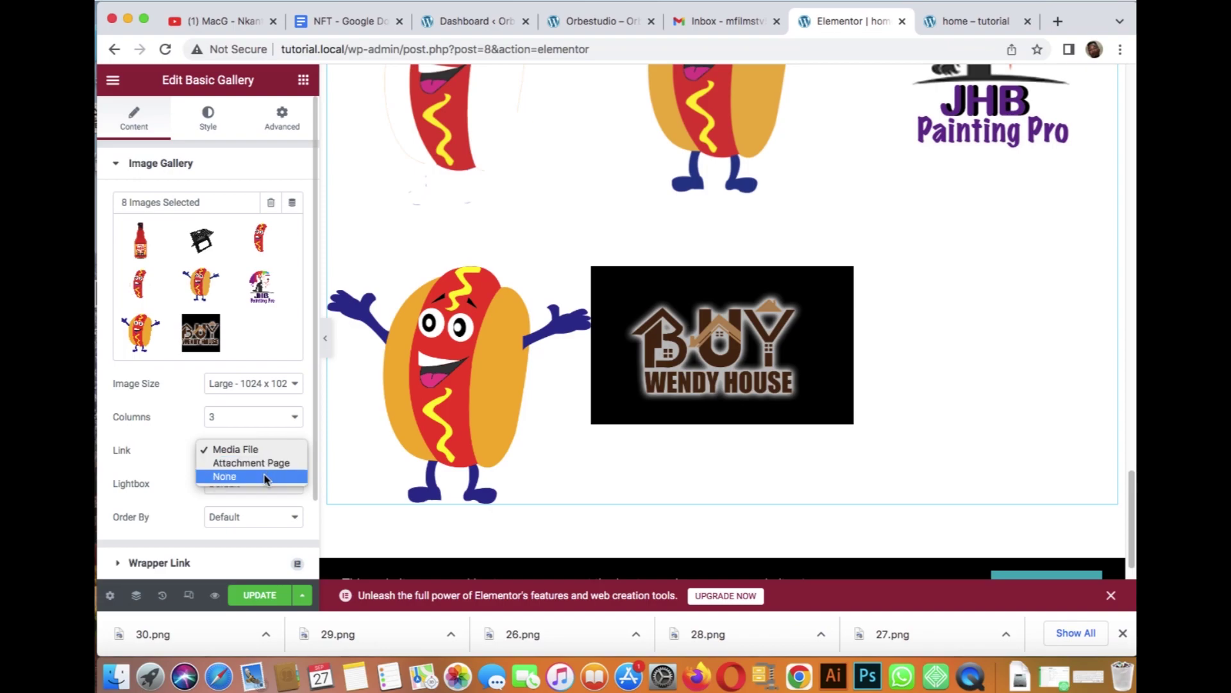
{"action": "left_click", "coordinate": [174, 517]}
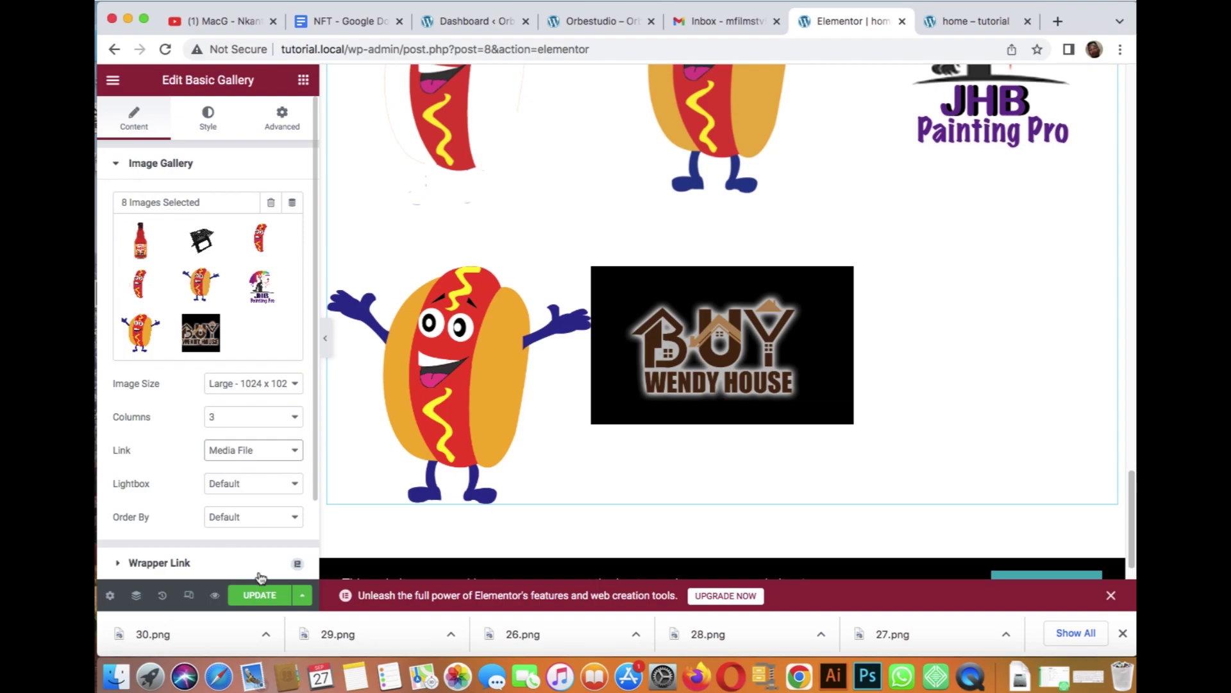
{"action": "left_click", "coordinate": [270, 485]}
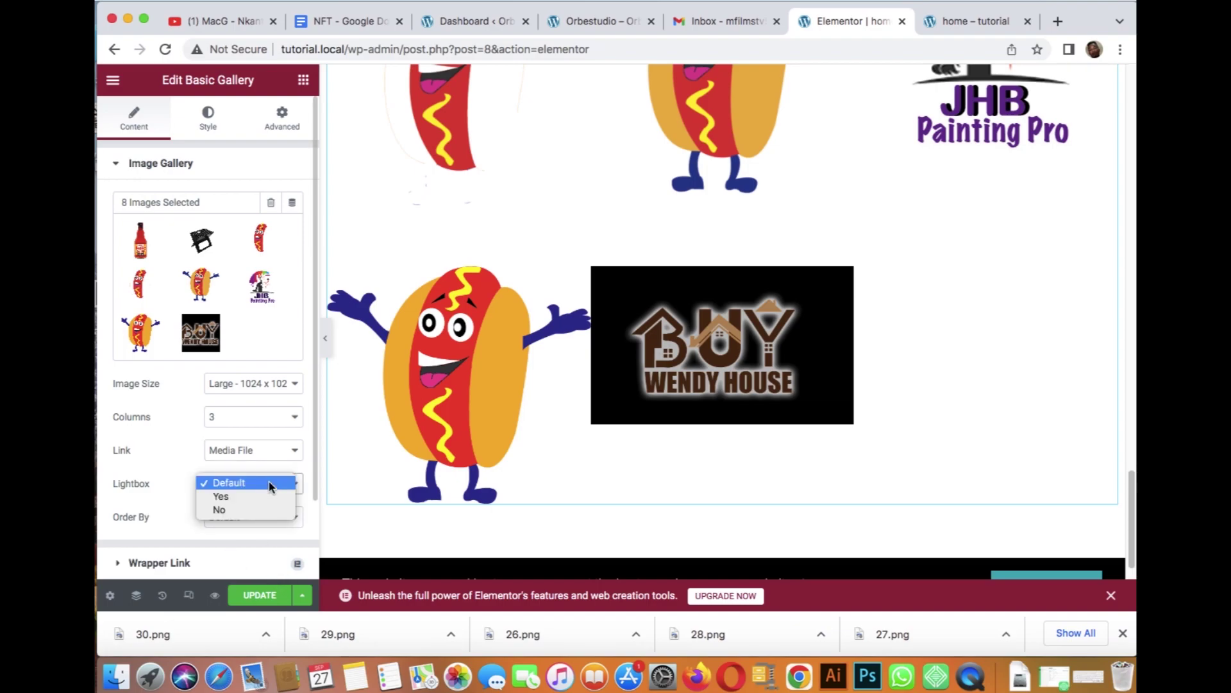
{"action": "left_click", "coordinate": [270, 485]}
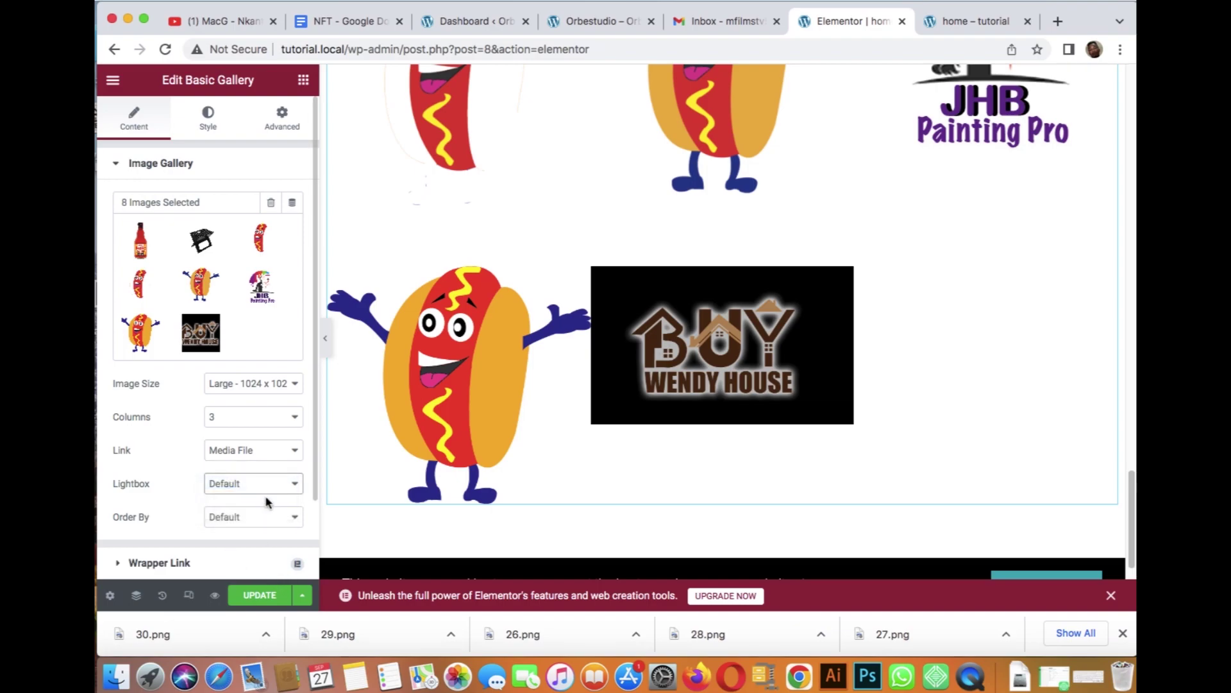
{"action": "left_click", "coordinate": [259, 598]}
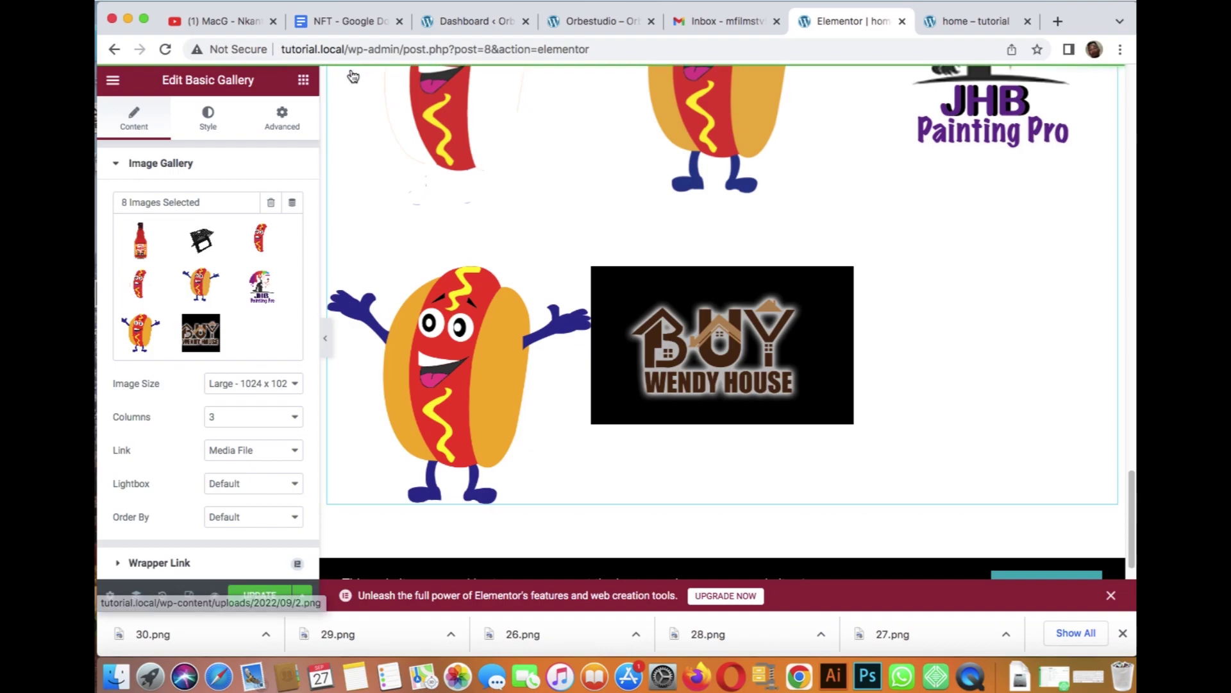
- Switch to the 'home – tutorial' preview tab to view the eight-image gallery
{"action": "left_click", "coordinate": [959, 23]}
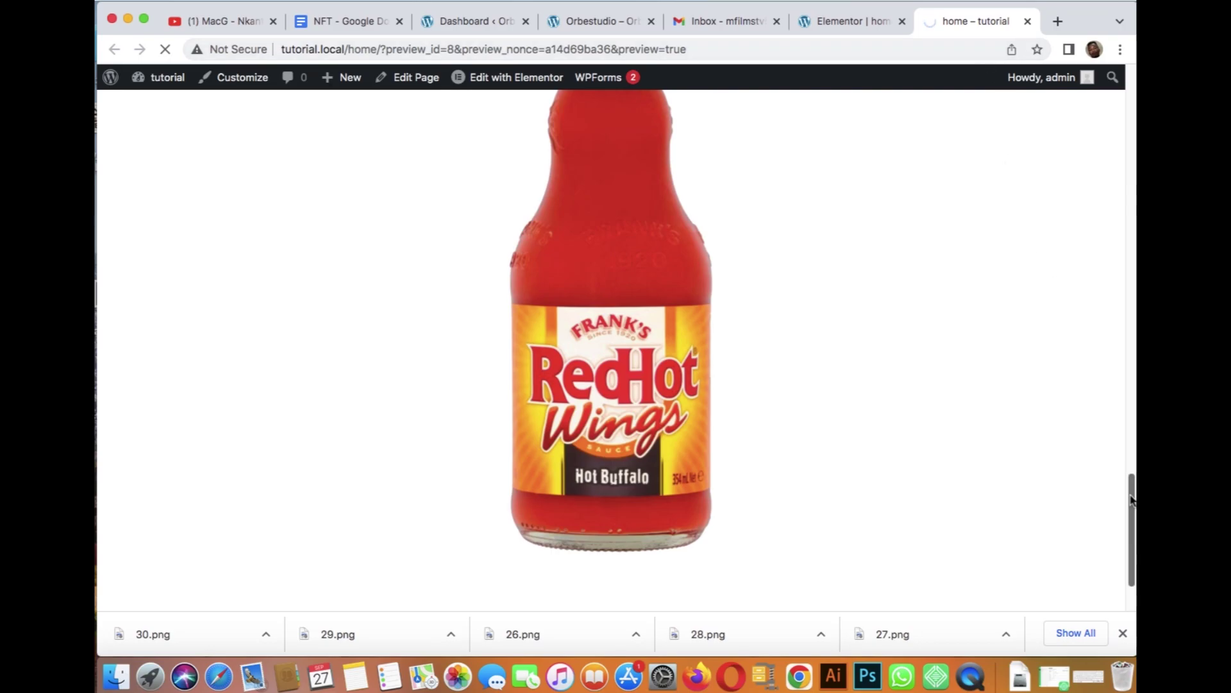
{"action": "left_click_drag", "start_coordinate": [1132, 499], "coordinate": [1124, 179]}
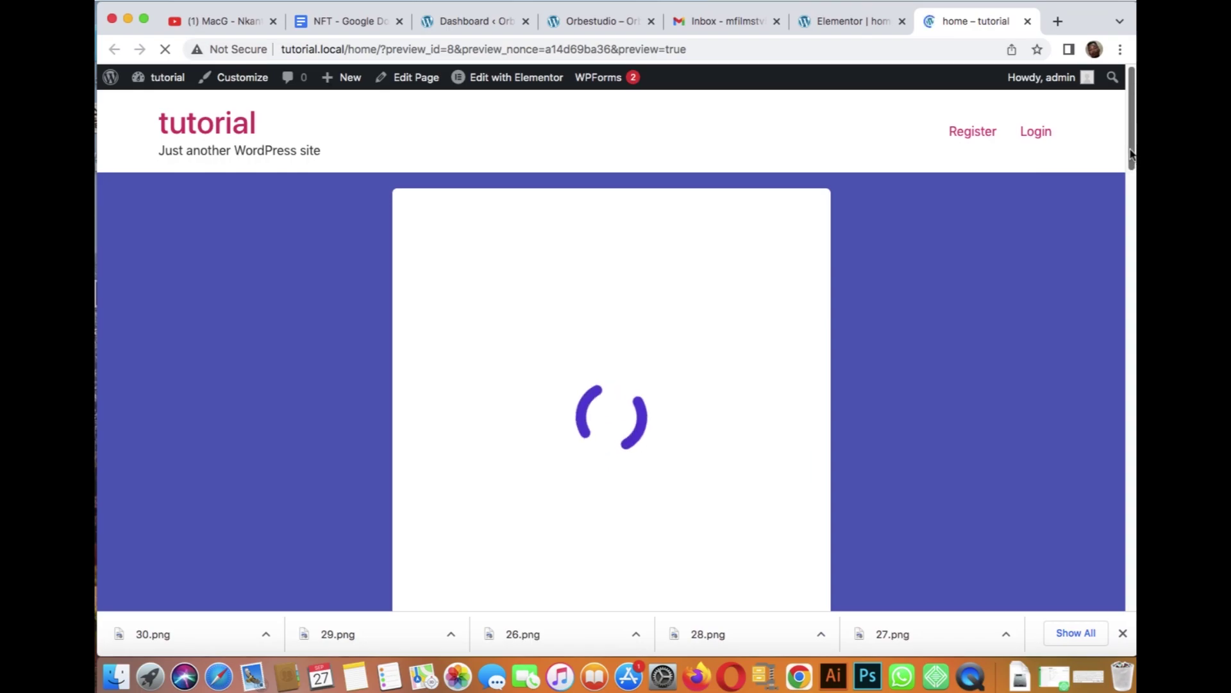
{"action": "left_click_drag", "start_coordinate": [1126, 184], "coordinate": [1133, 438]}
{"action": "scroll", "coordinate": [616, 346], "scroll_direction": "down", "scroll_amount": 2}
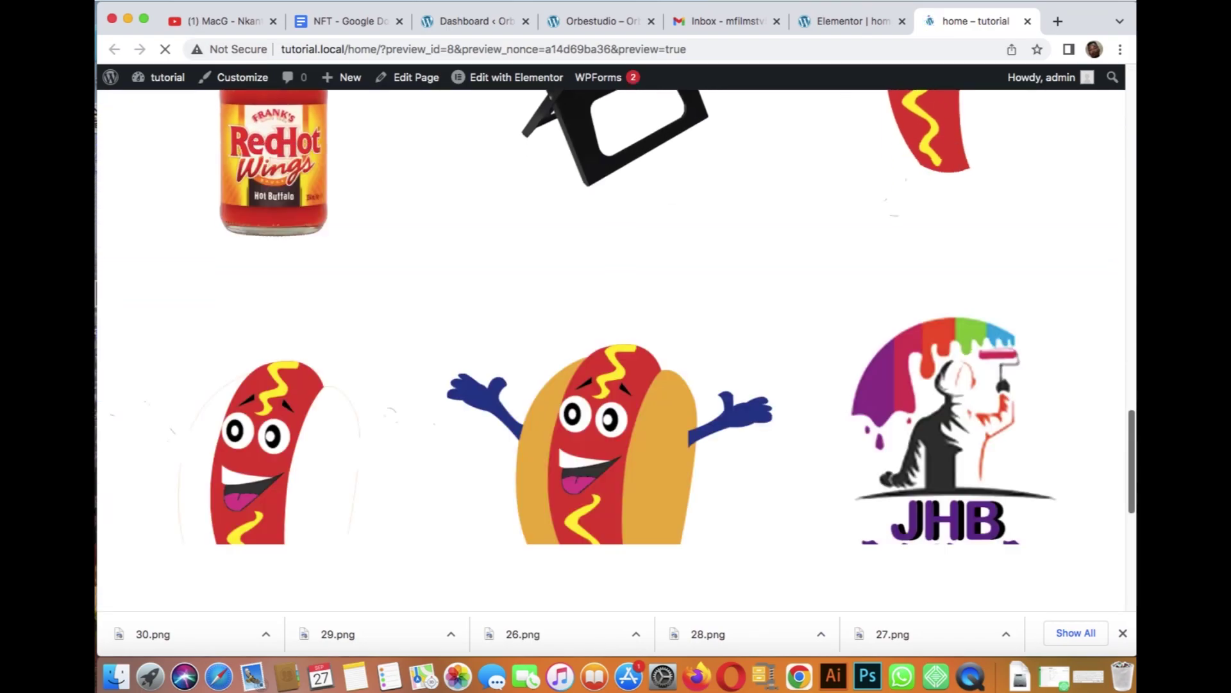
{"action": "scroll", "coordinate": [616, 347], "scroll_direction": "up", "scroll_amount": 2}
{"action": "scroll", "coordinate": [616, 346], "scroll_direction": "up", "scroll_amount": 2}
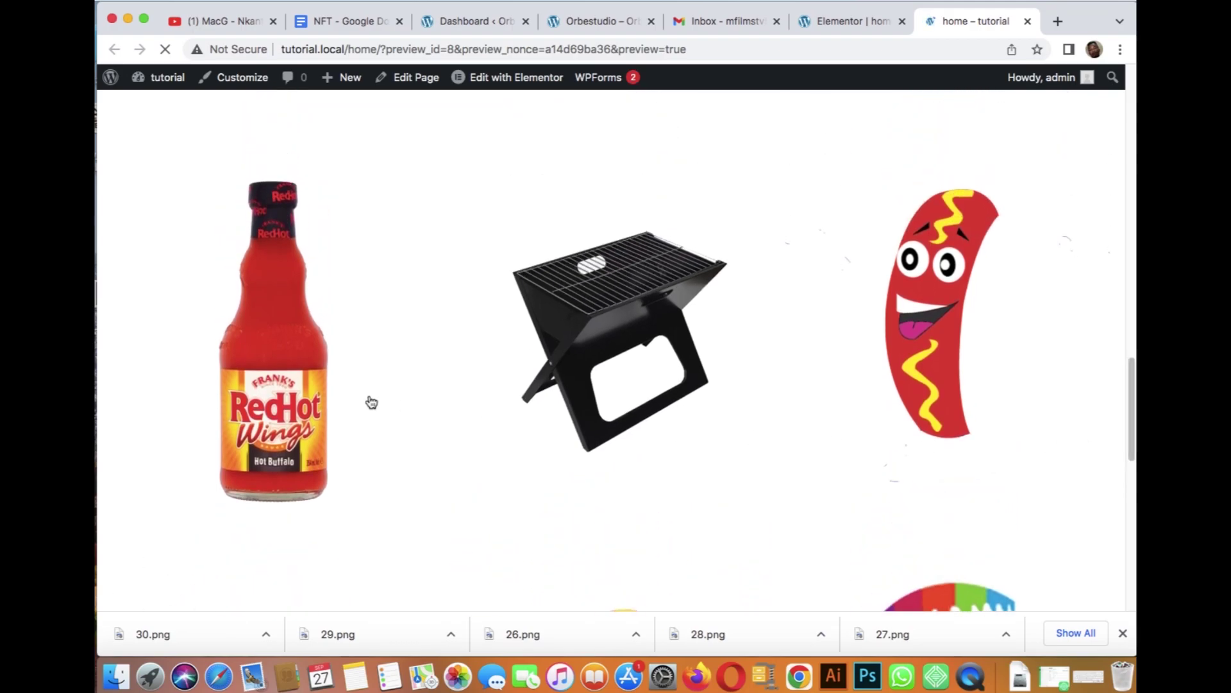
{"action": "left_click", "coordinate": [309, 379]}
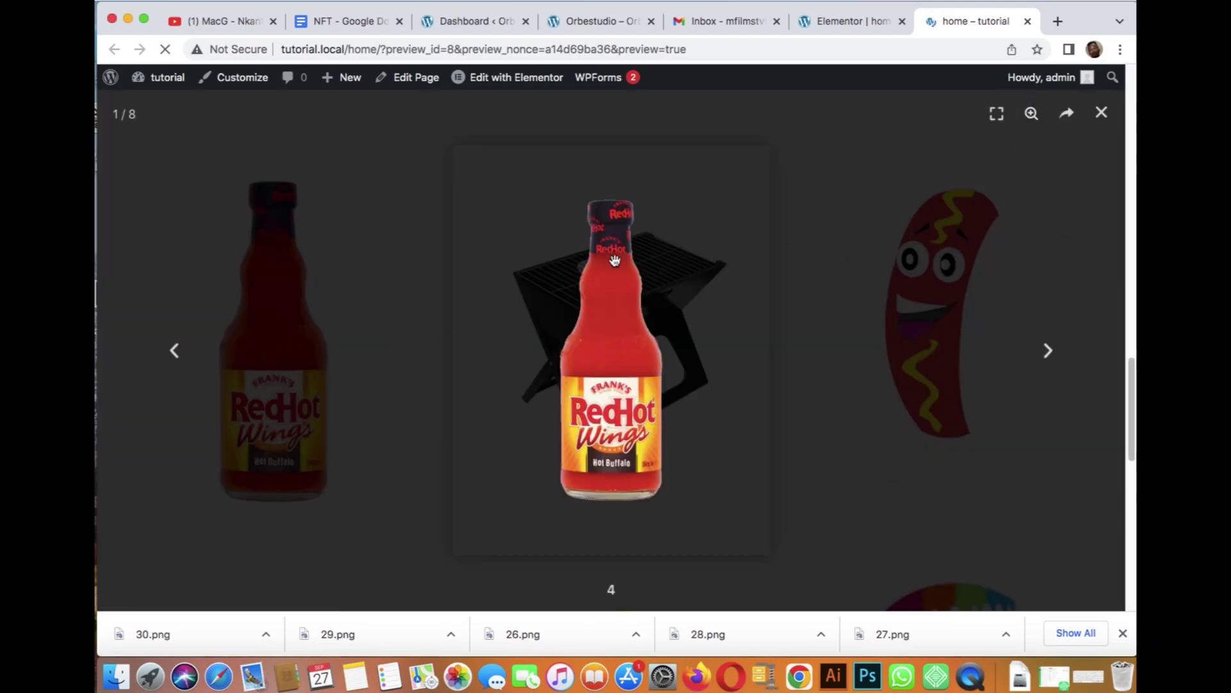
{"action": "left_click", "coordinate": [1050, 354]}
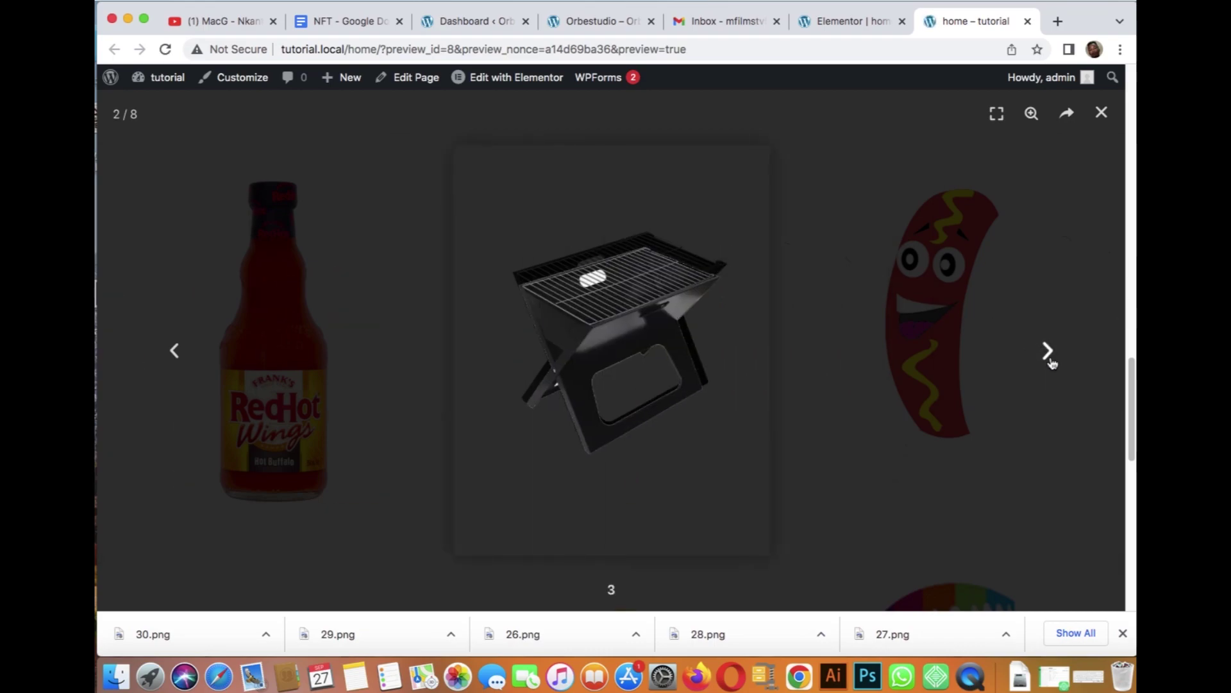
{"action": "left_click", "coordinate": [1051, 356]}
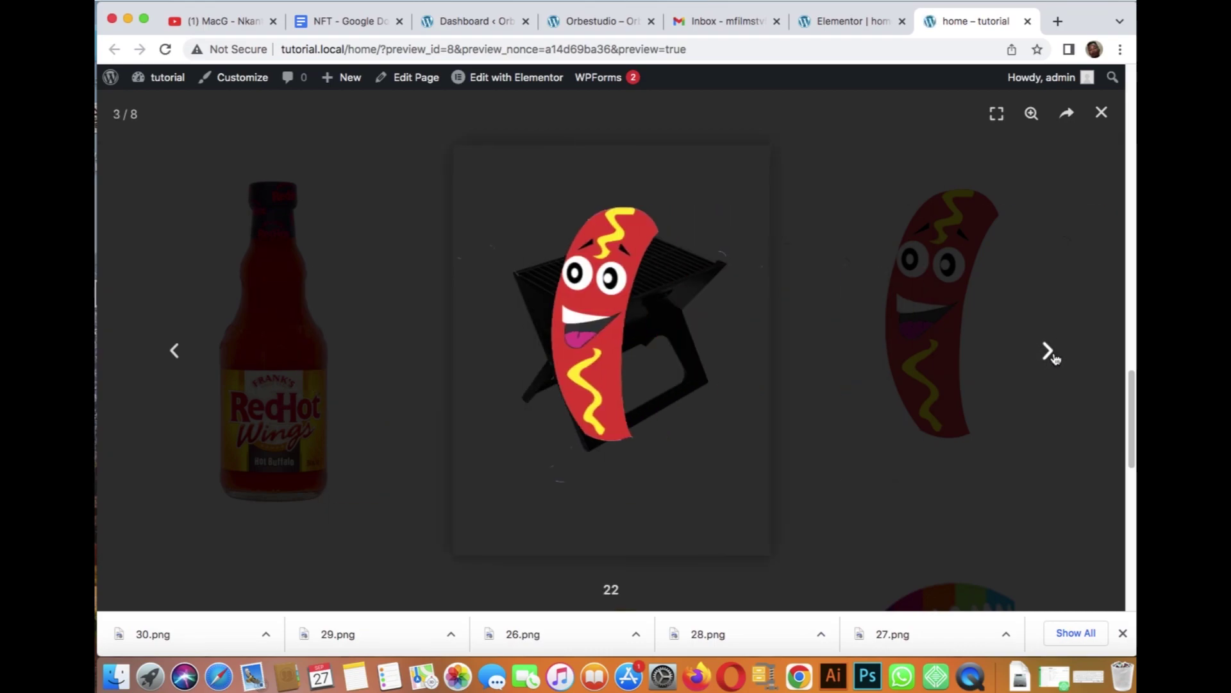
{"action": "left_click", "coordinate": [1051, 356]}
{"action": "left_click", "coordinate": [1054, 358]}
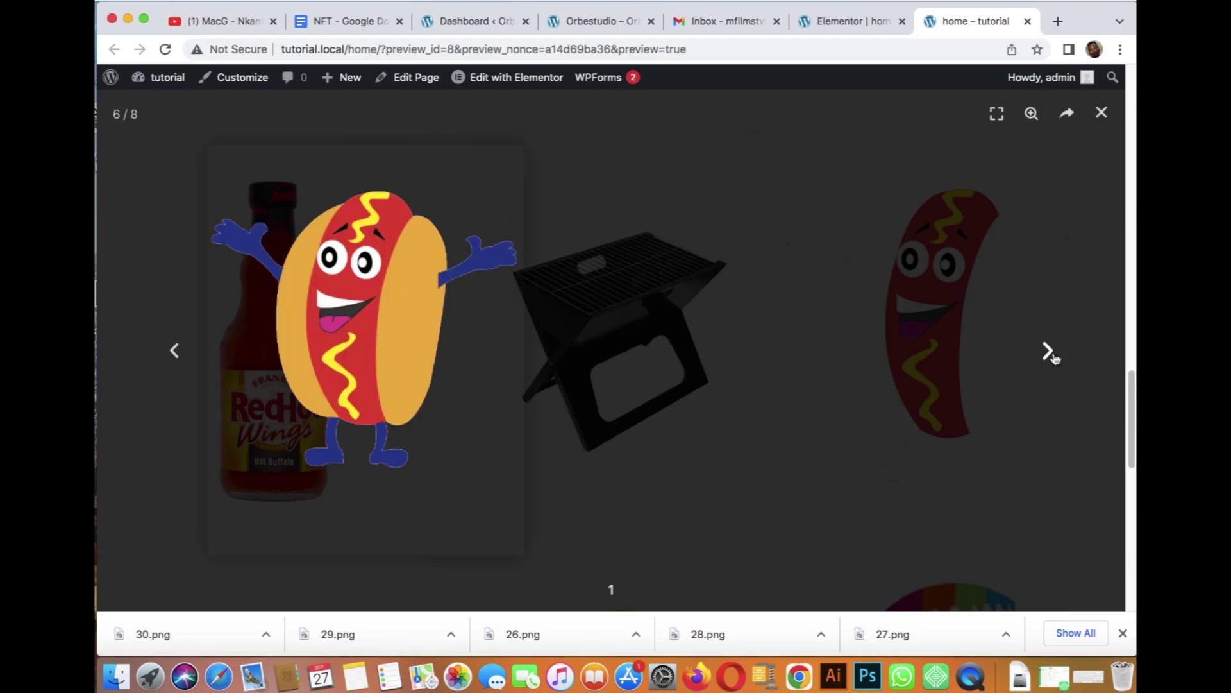
{"action": "left_click", "coordinate": [1053, 357]}
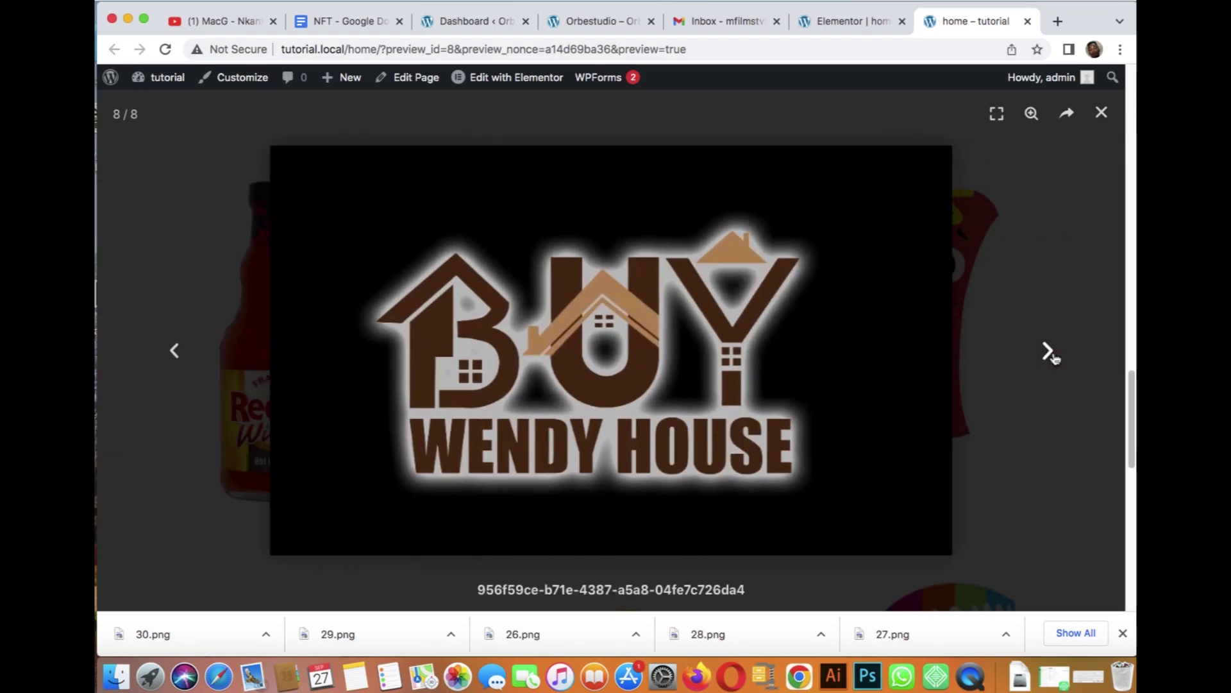
{"action": "left_click", "coordinate": [1050, 354]}
{"action": "left_click", "coordinate": [1101, 113]}
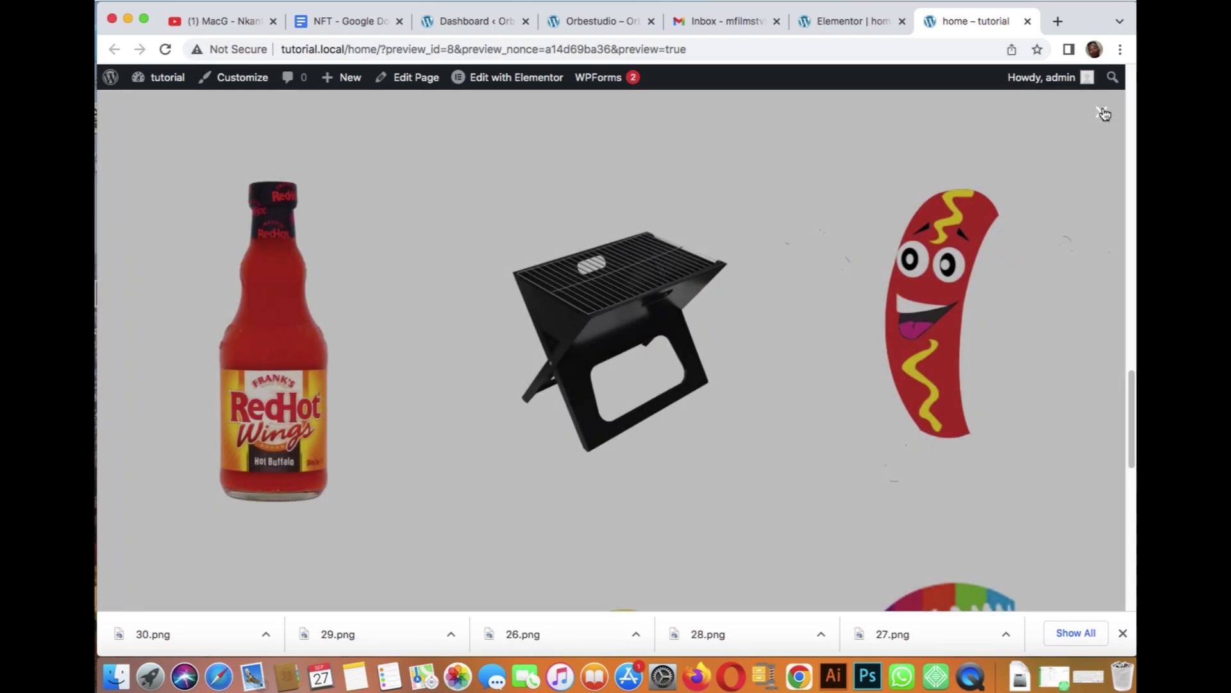